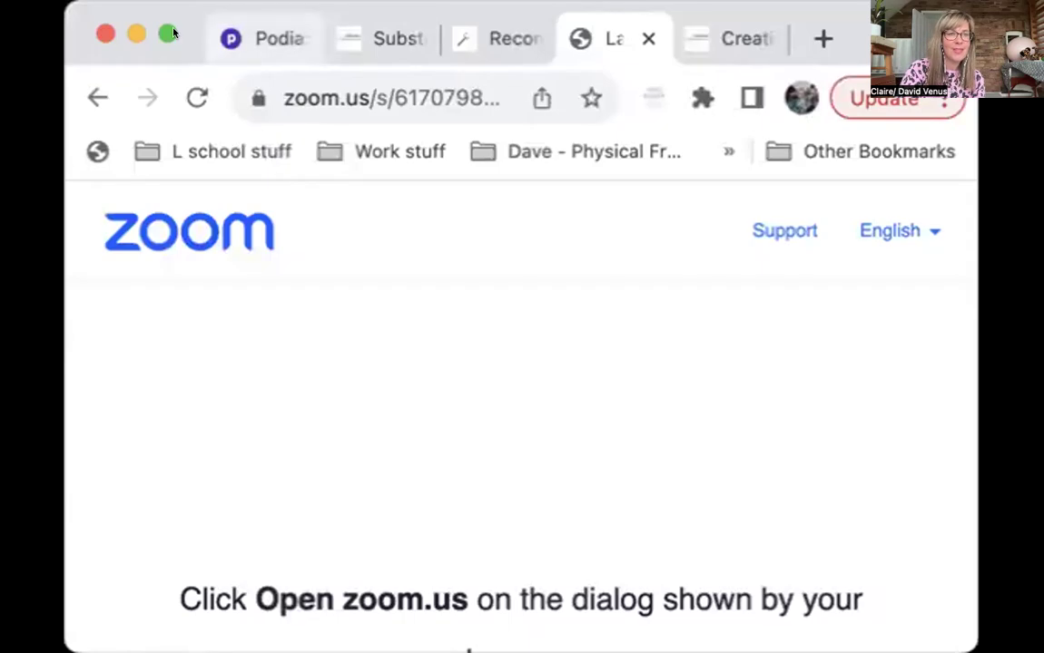
Make the browser window fill the screen.
left_click(166, 34)
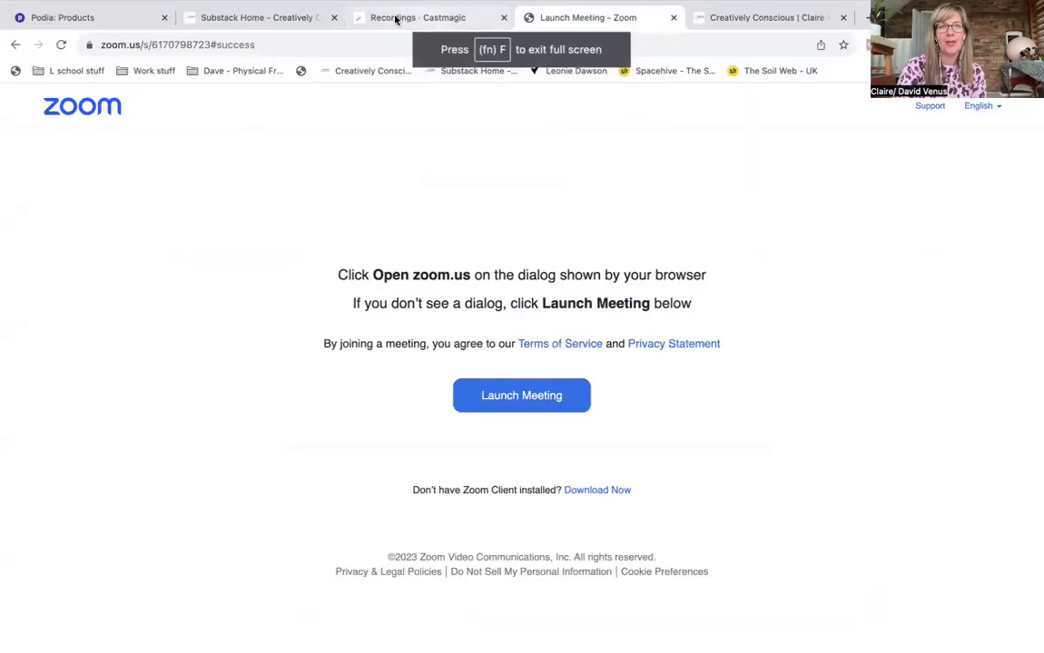
Switch to the live Creatively Conscious homepage and scroll through its post sections and back up.
left_click(768, 20)
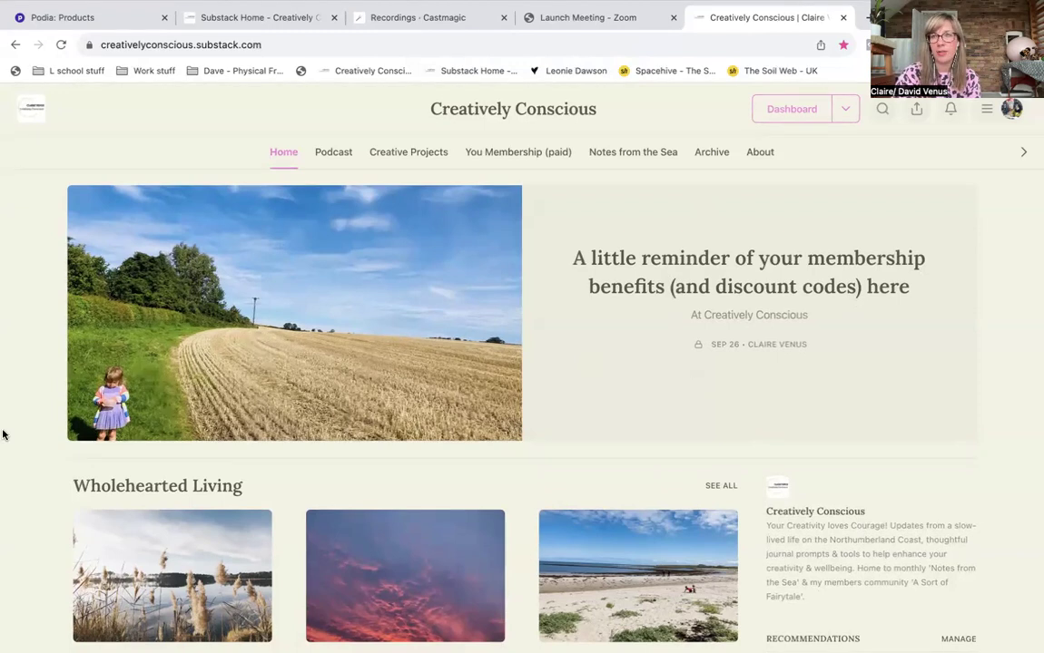
scroll(2, 435, "down", 2)
scroll(3, 434, "down", 8)
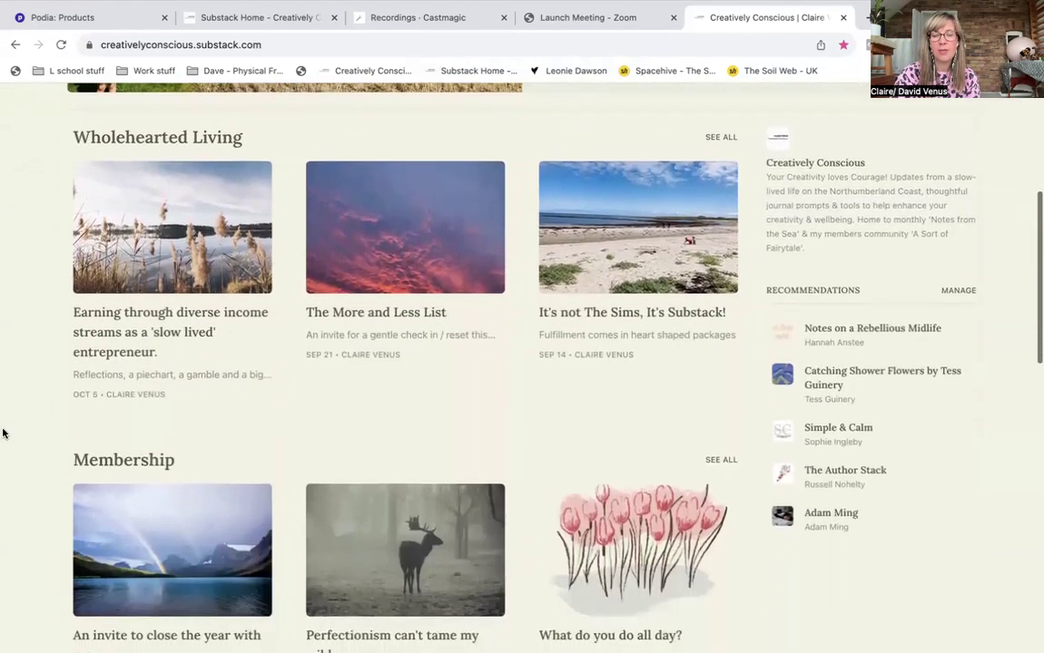
scroll(3, 435, "down", 4)
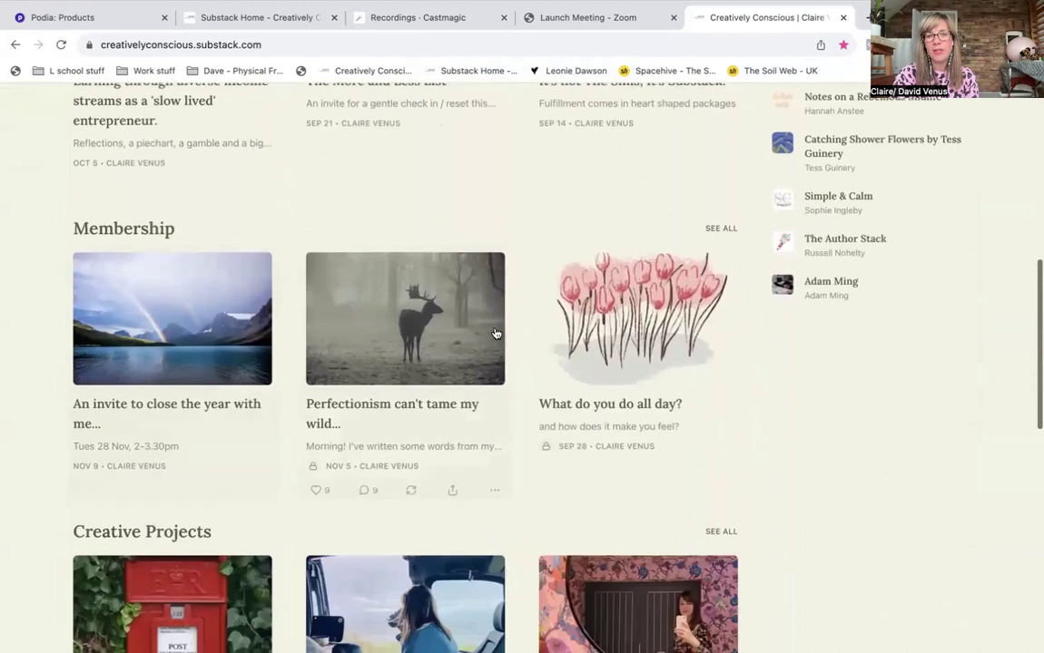
scroll(525, 380, "down", 2)
scroll(525, 380, "down", 5)
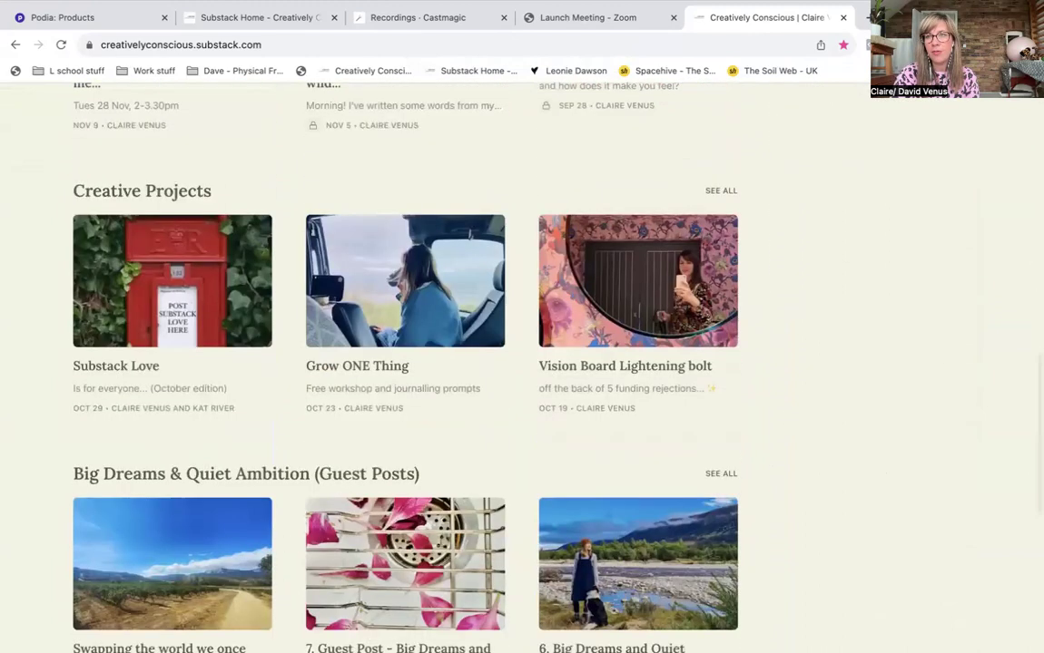
scroll(917, 396, "down", 12)
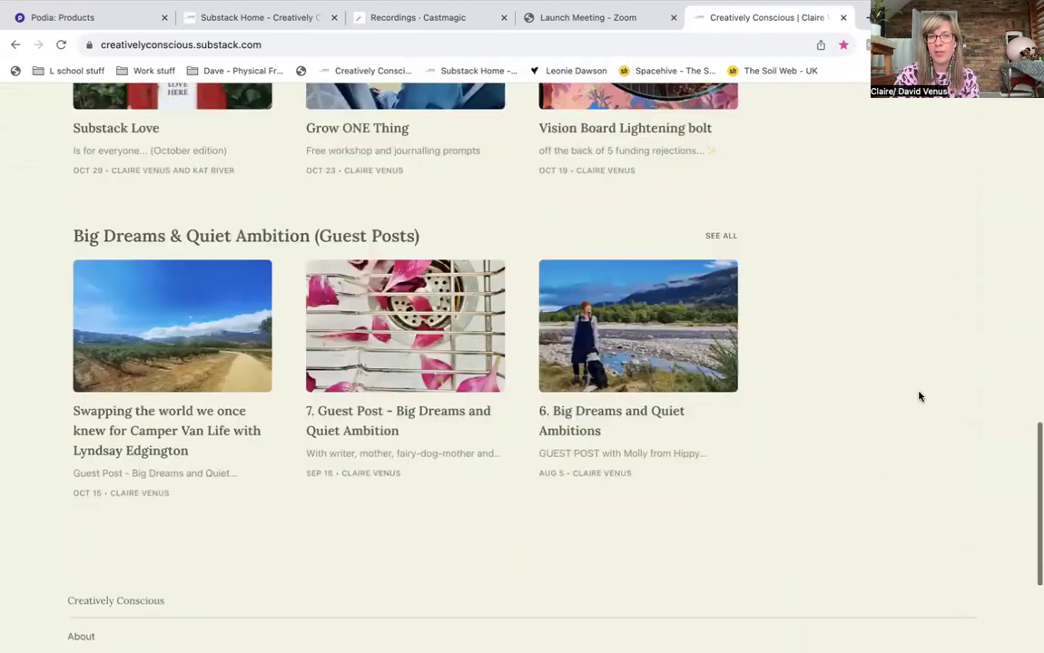
scroll(918, 395, "up", 20)
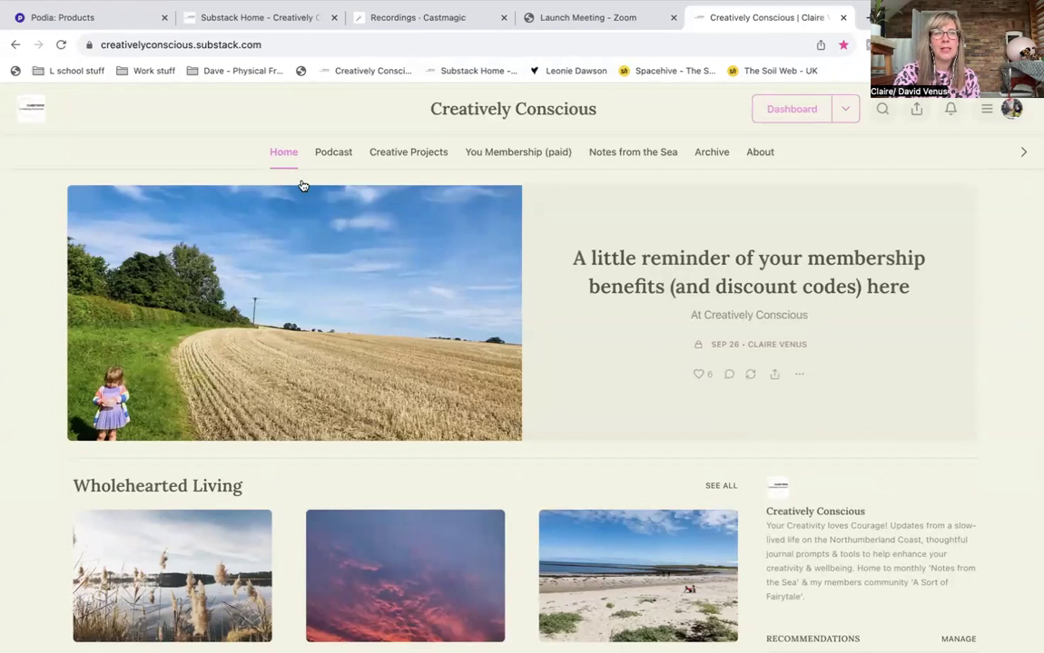
Go to the publication's settings page and jump to the Website section.
left_click(246, 17)
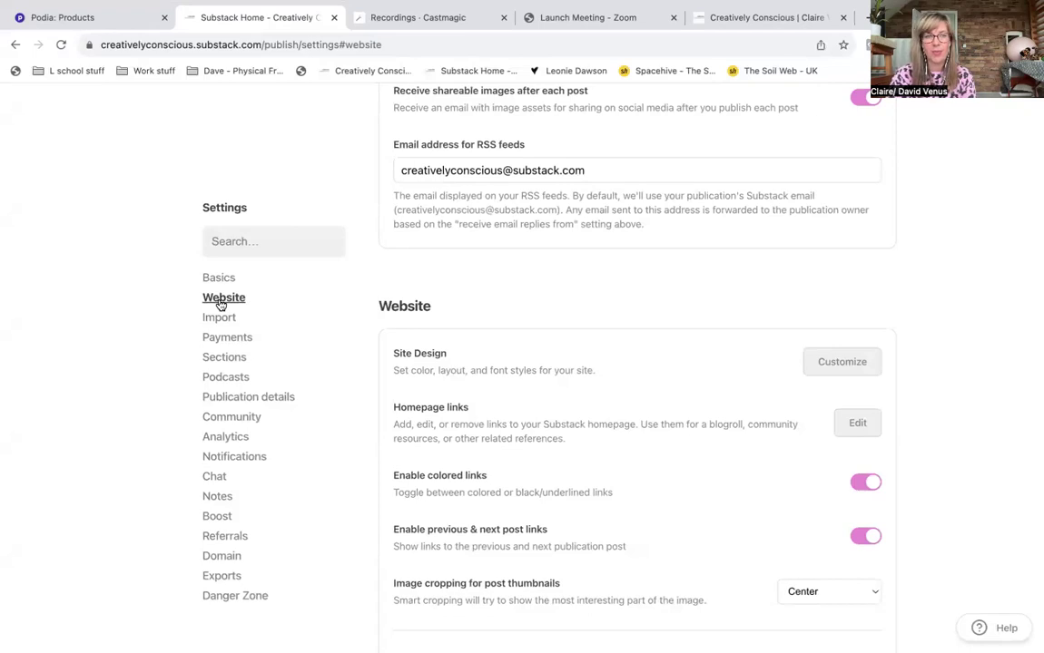
scroll(436, 295, "up", 15)
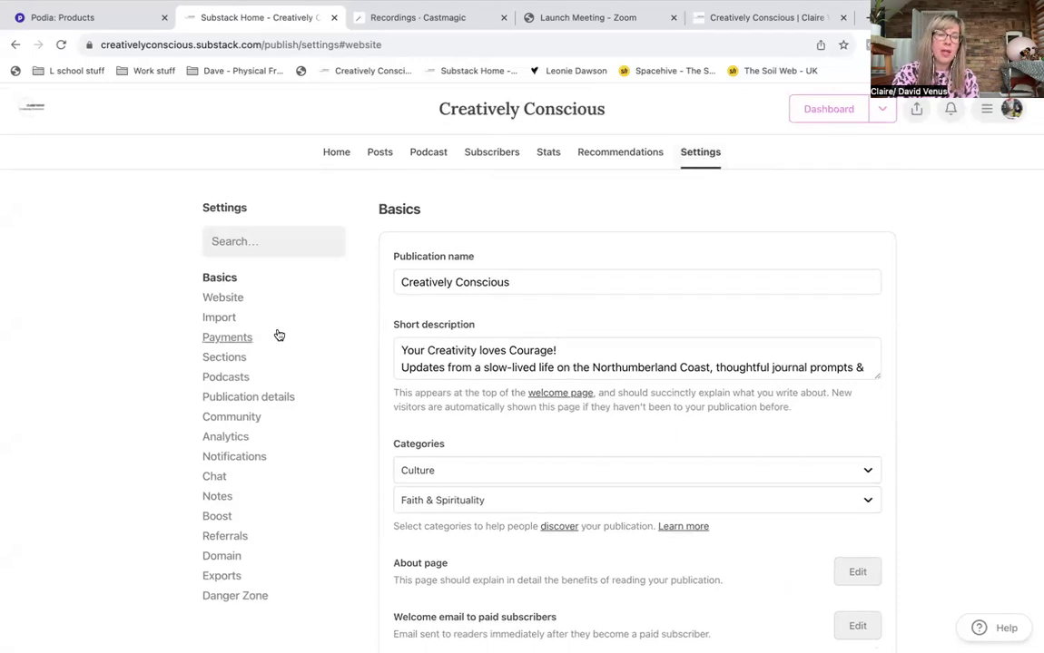
left_click(214, 306)
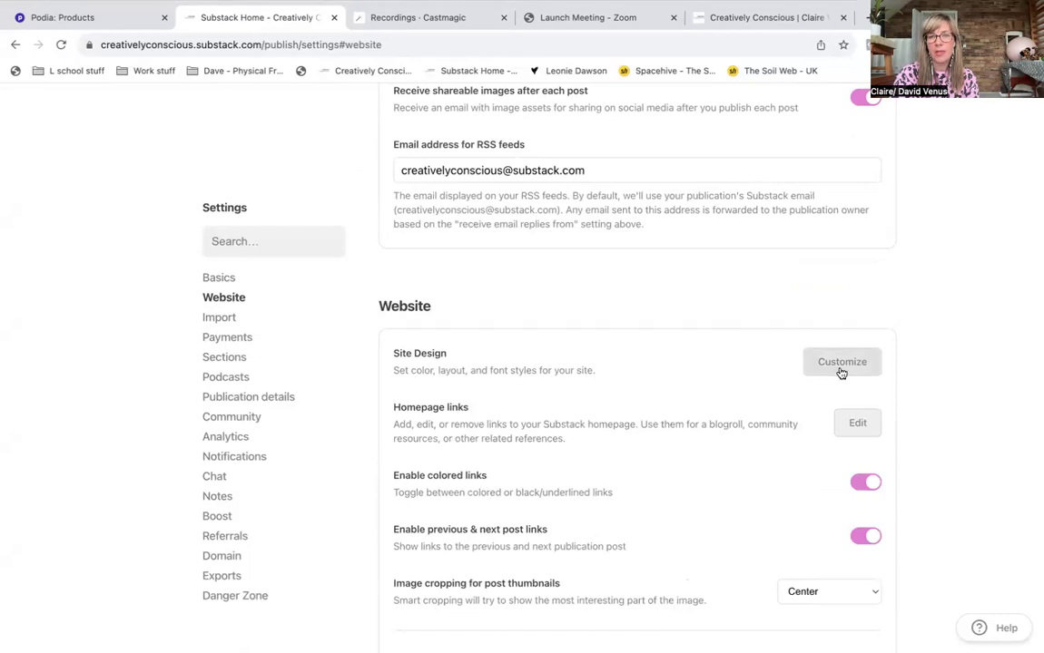
left_click(841, 363)
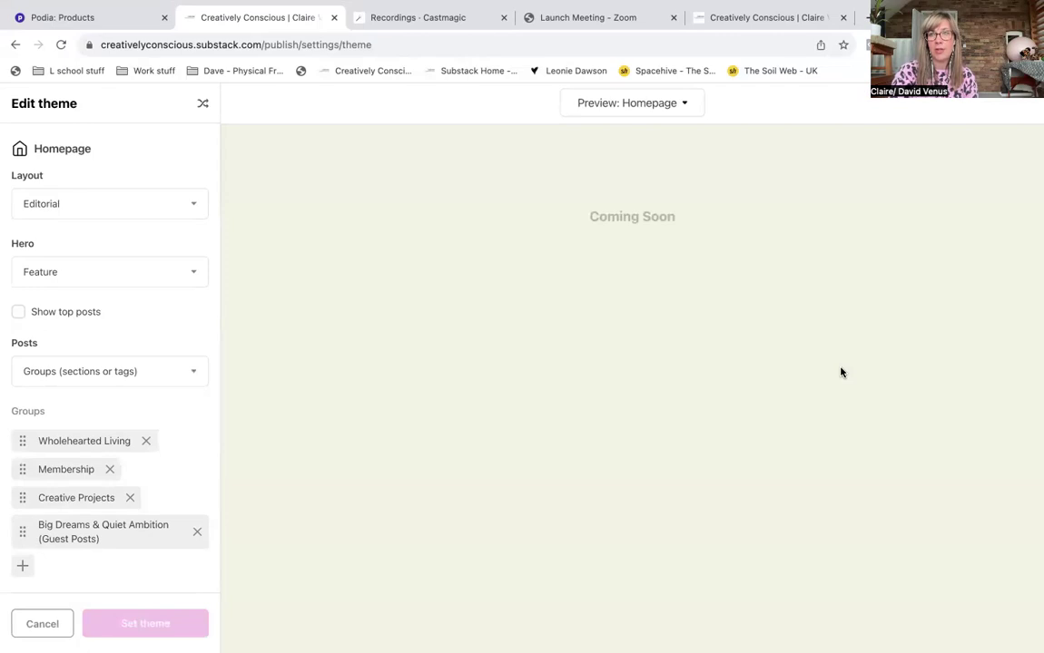
left_click(186, 204)
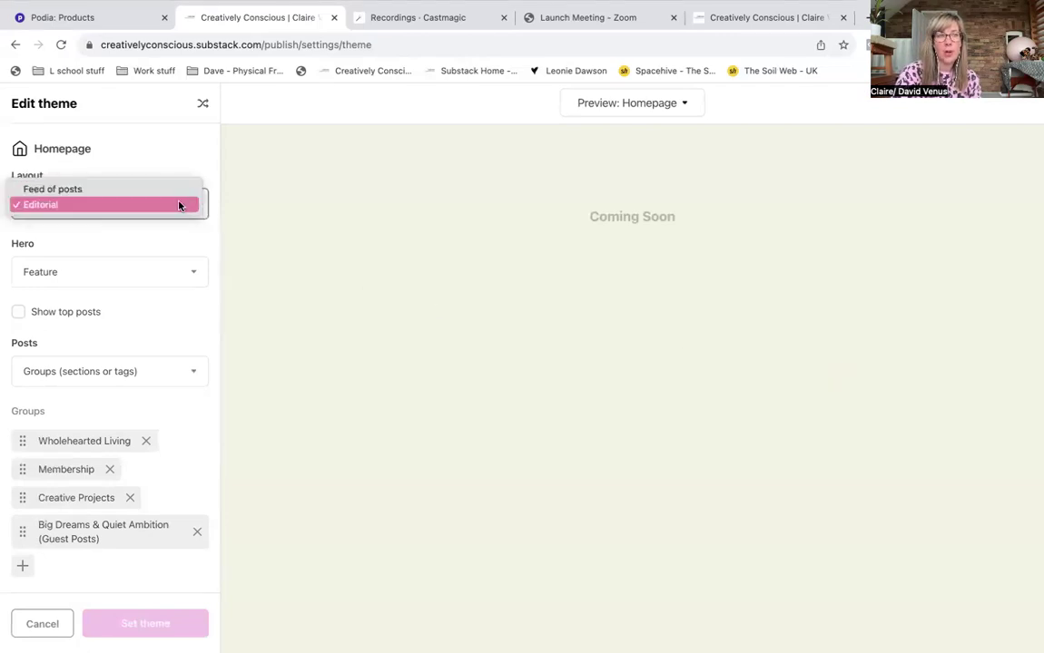
left_click(179, 204)
left_click(179, 273)
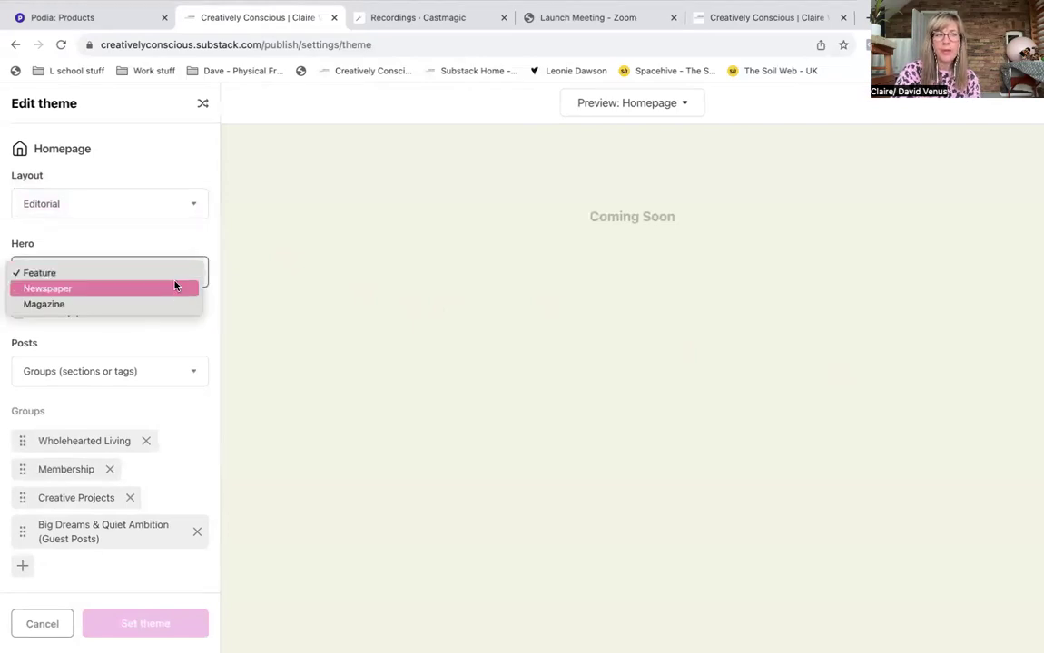
left_click(168, 272)
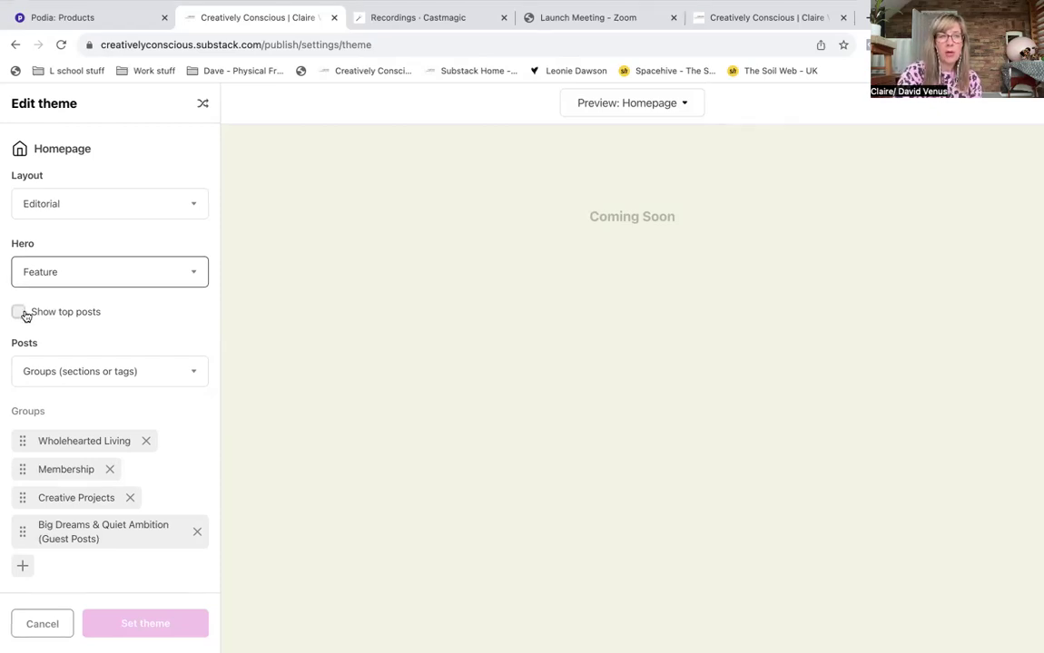
Turn on Show top posts and keep homepage posts arranged as Groups.
left_click(19, 312)
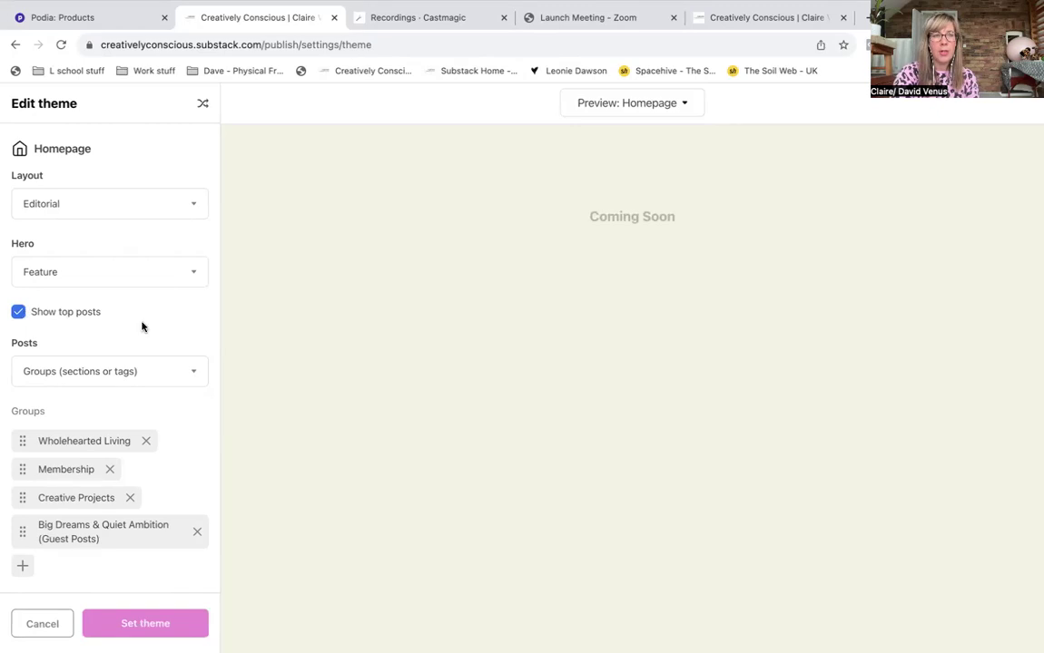
scroll(142, 327, "down", 2)
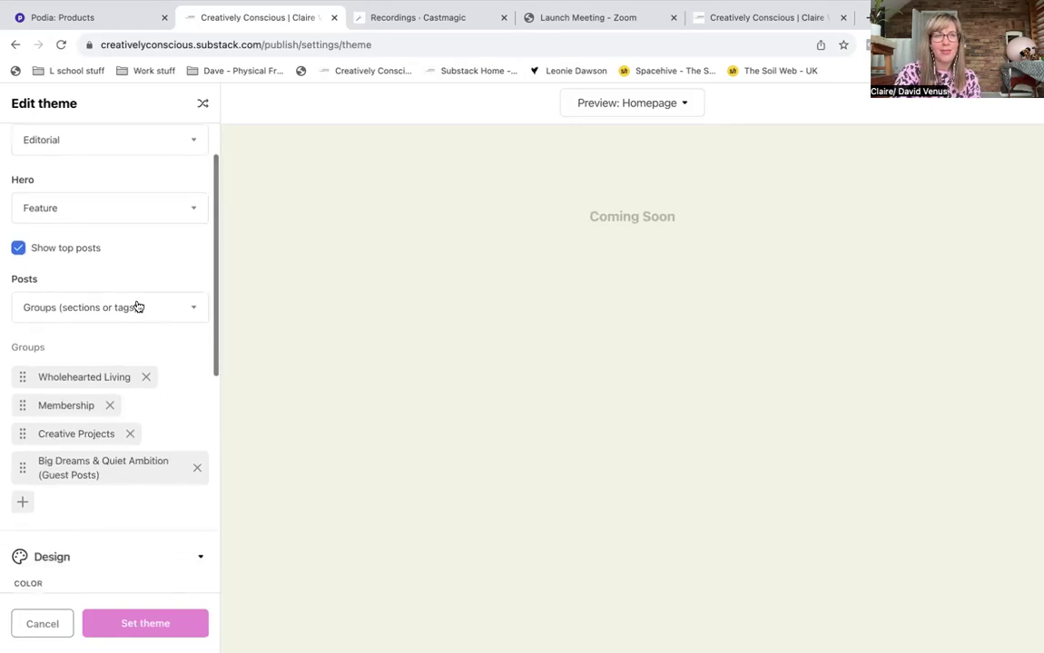
left_click(138, 313)
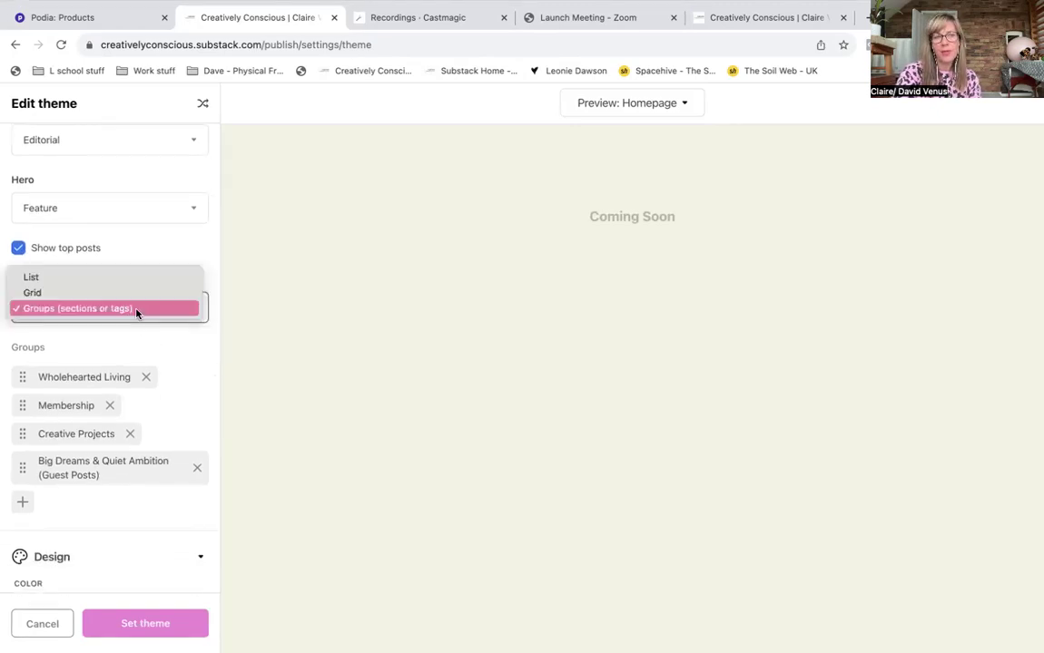
left_click(136, 310)
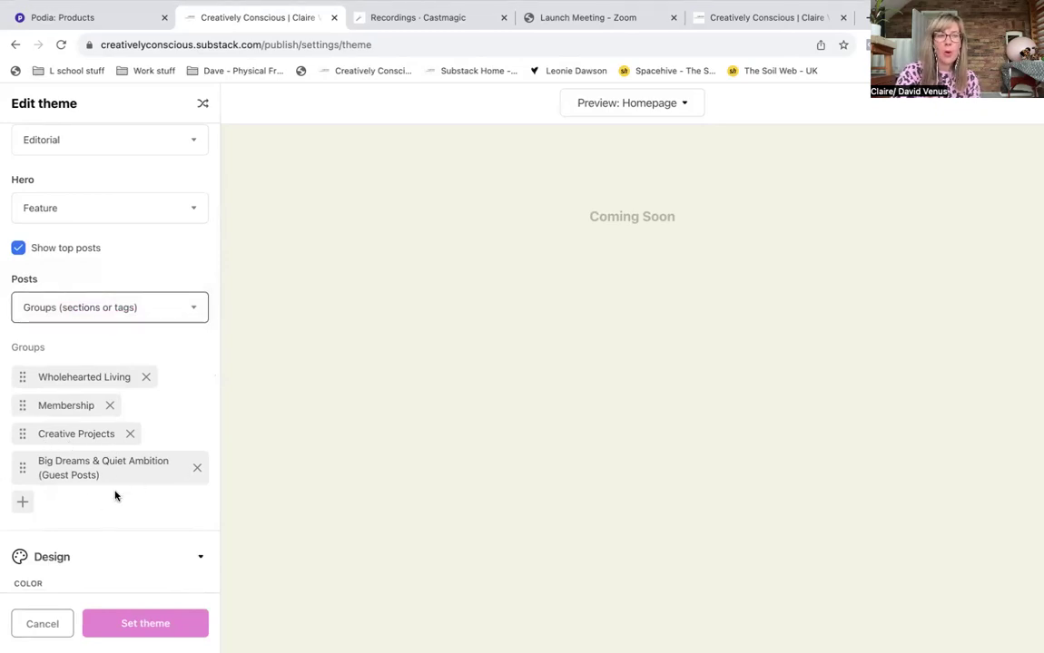
Add the Self seeded business tag as a new homepage post group.
left_click(21, 504)
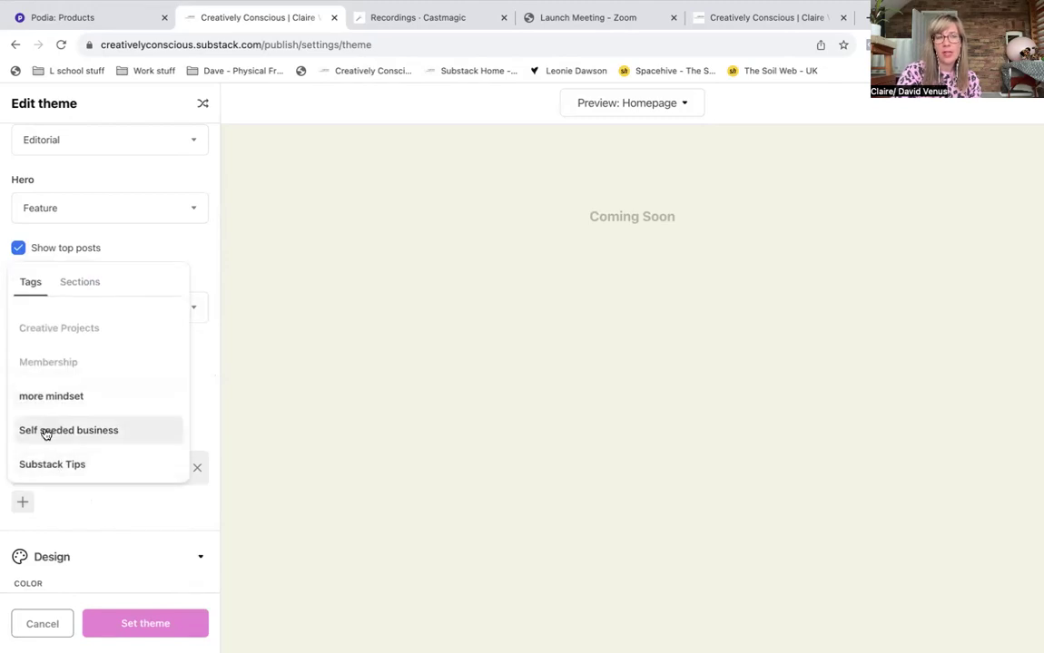
left_click(46, 432)
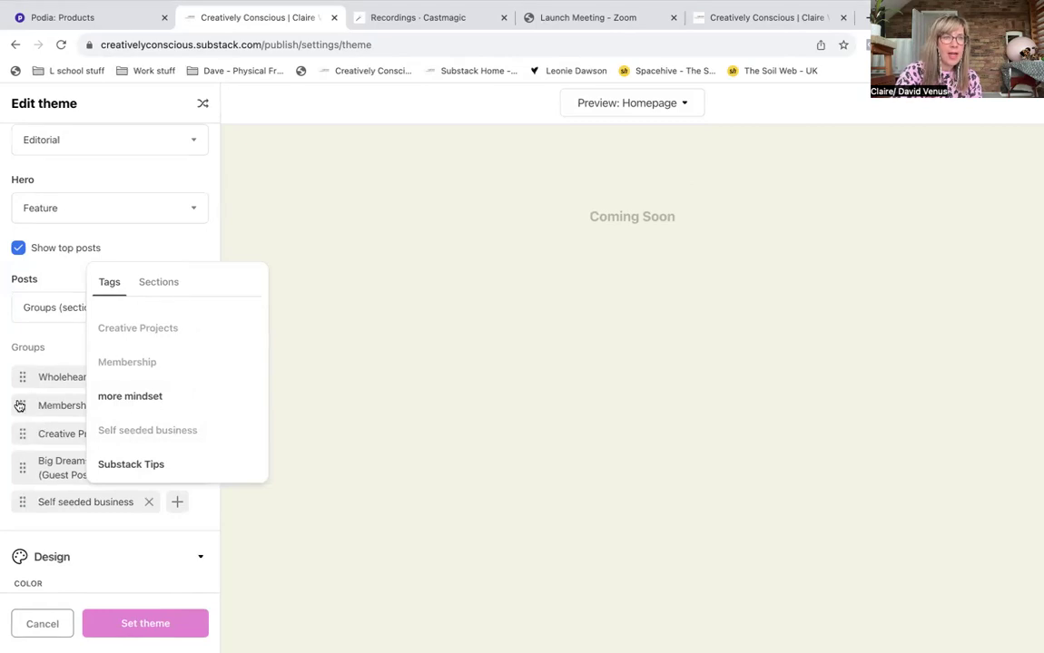
left_click(14, 340)
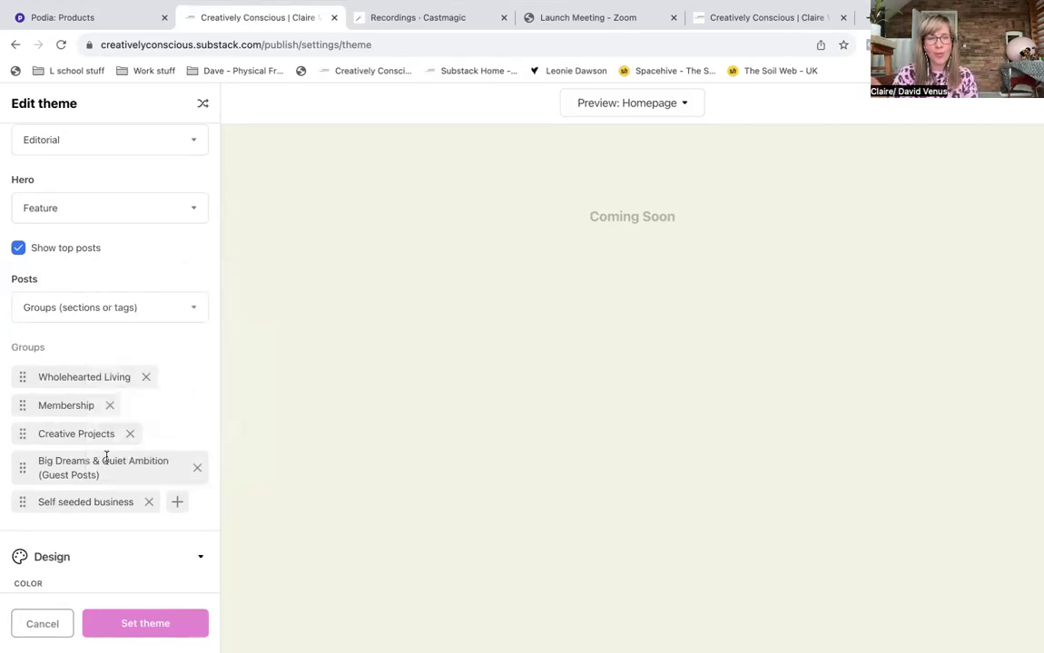
Change the theme accent colour to the lighter pink swatch #ed85c7.
scroll(127, 454, "down", 3)
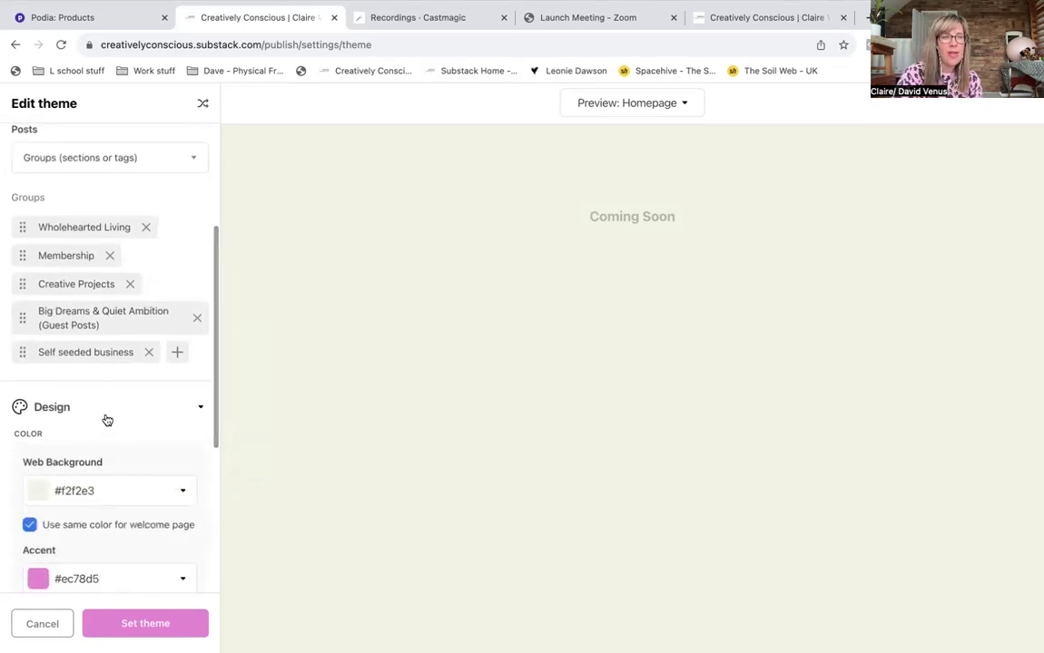
scroll(133, 489, "down", 2)
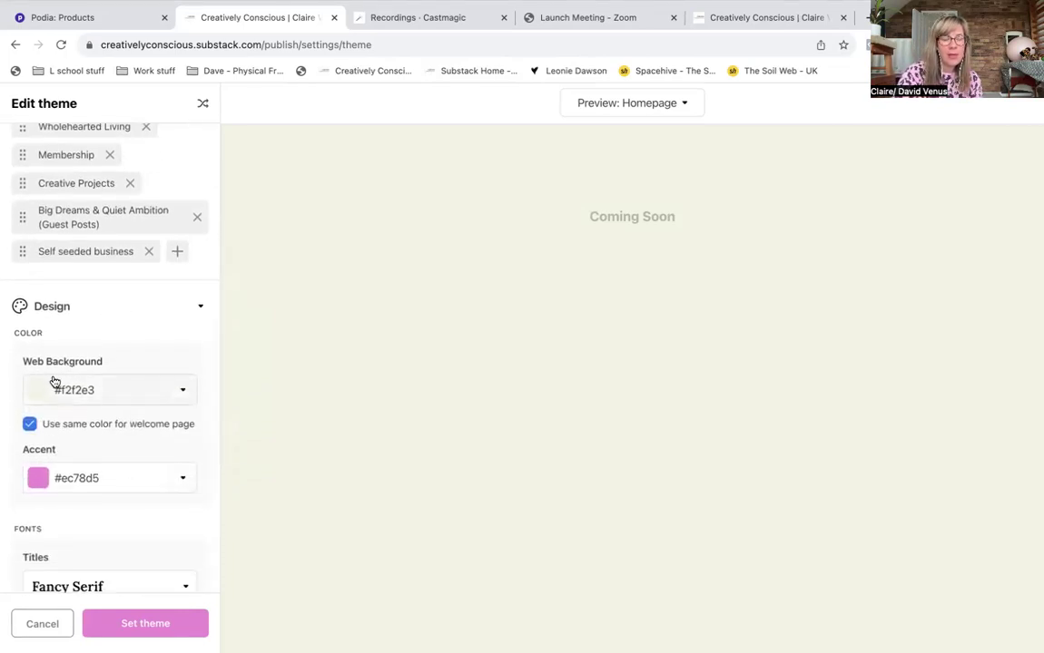
left_click(182, 479)
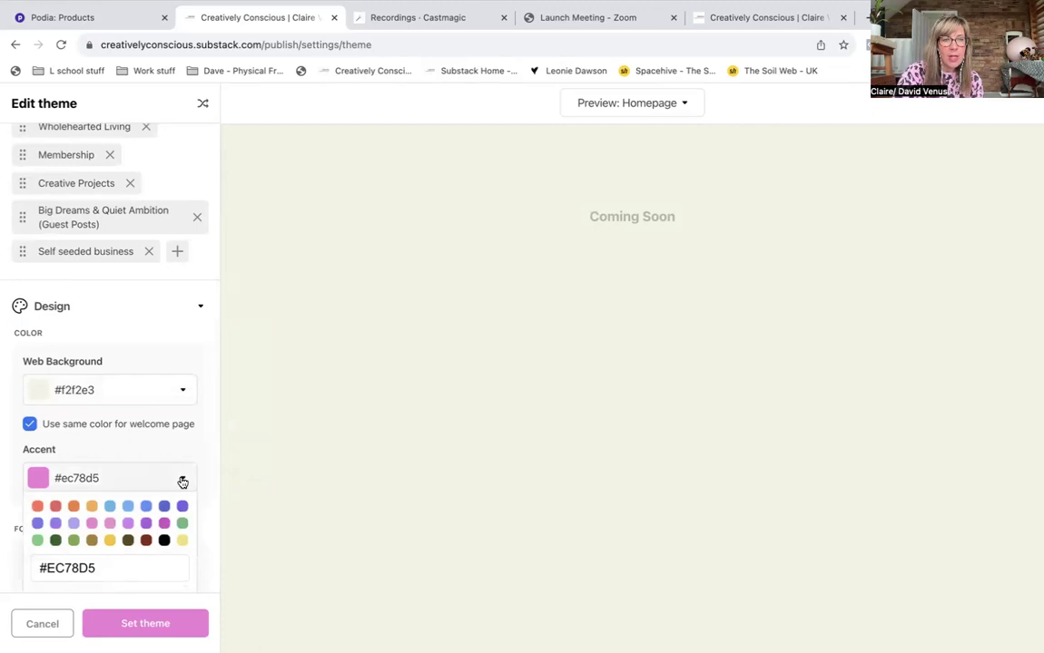
left_click(92, 527)
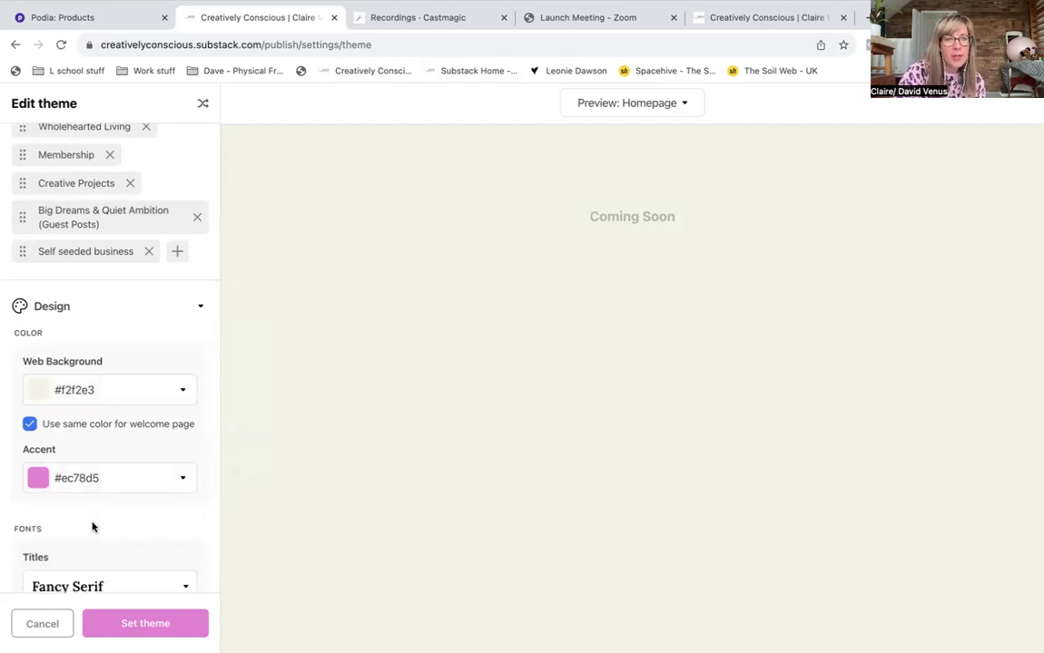
left_click(152, 477)
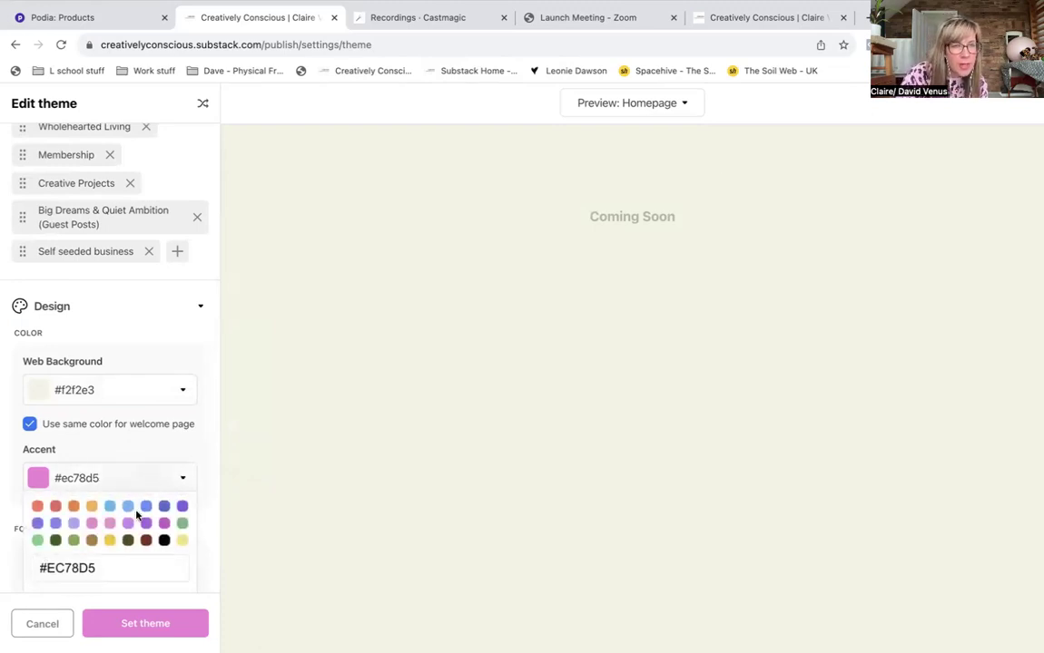
left_click(110, 525)
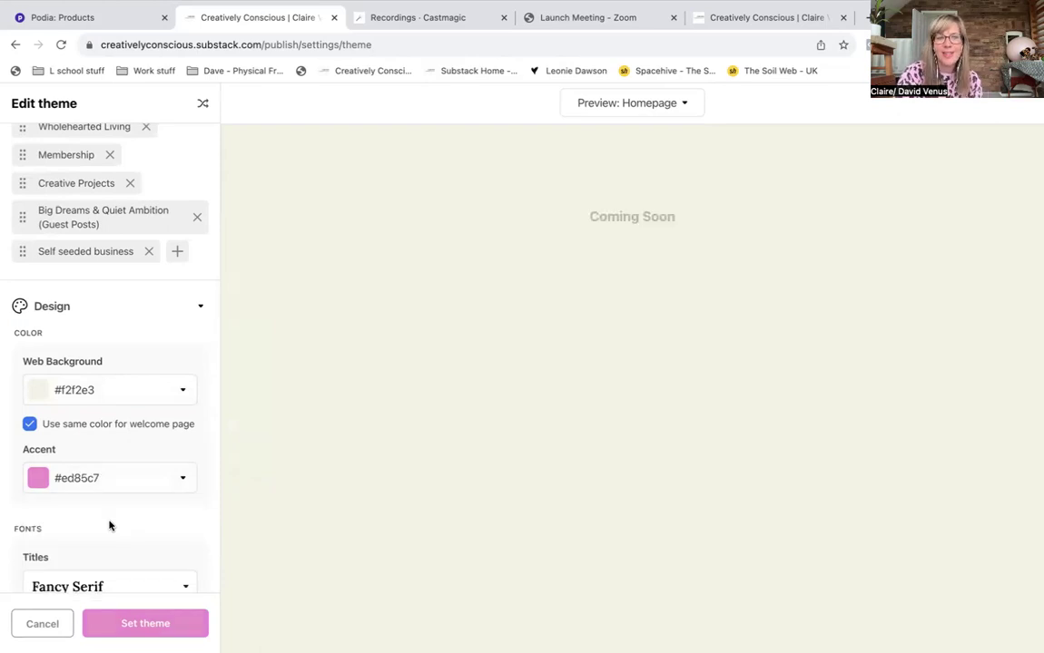
scroll(109, 527, "down", 1)
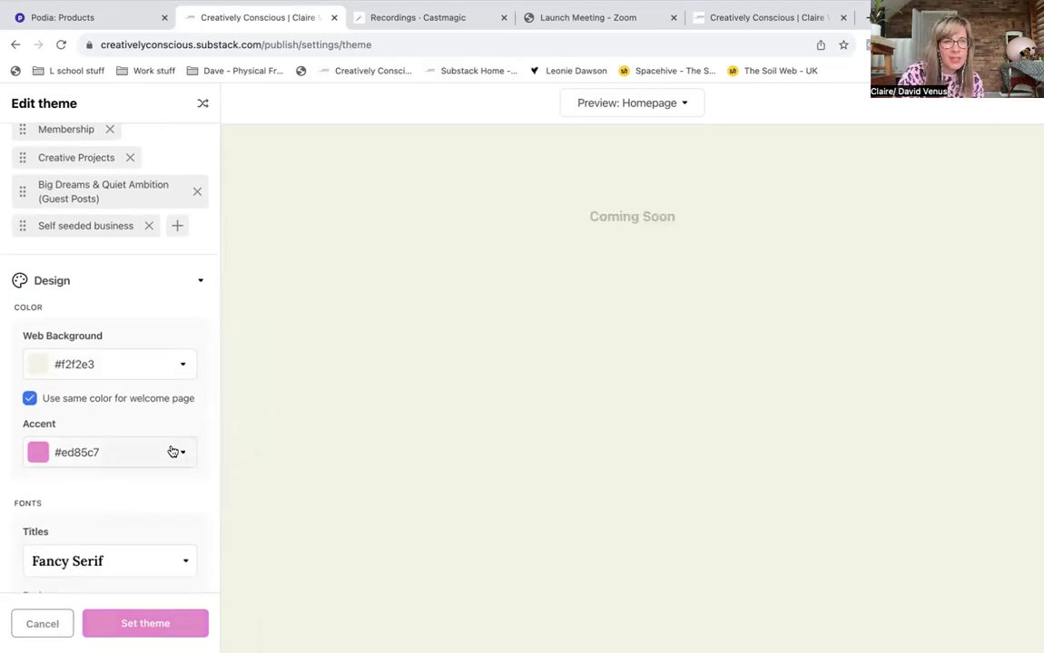
left_click(172, 452)
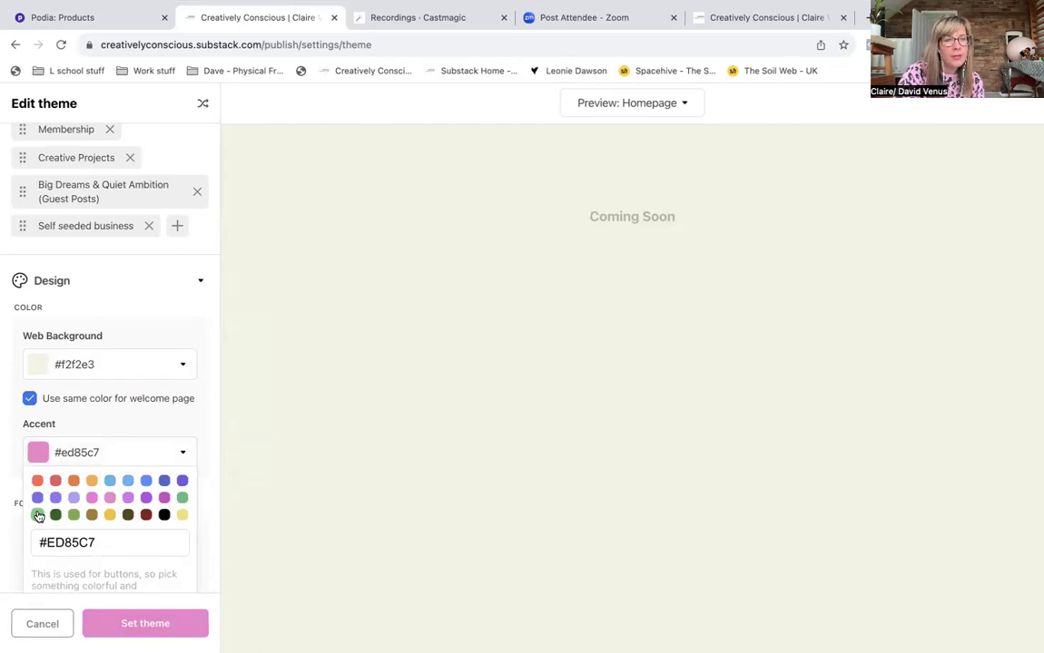
left_click(110, 499)
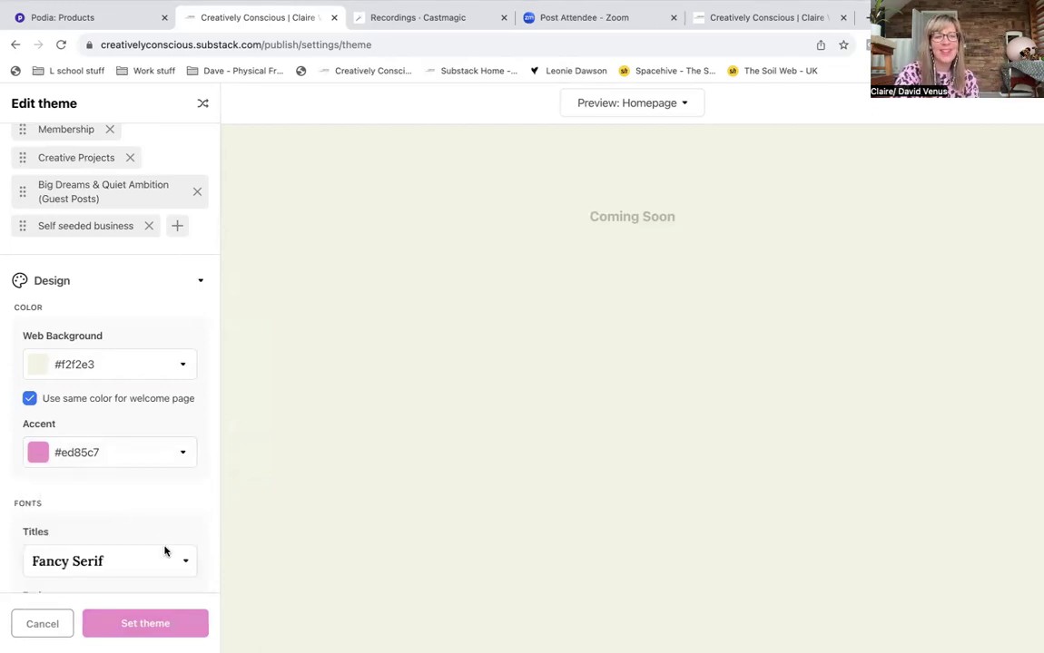
Apply the pink-accent theme and reopen the Site Design editor from Website settings.
left_click(142, 625)
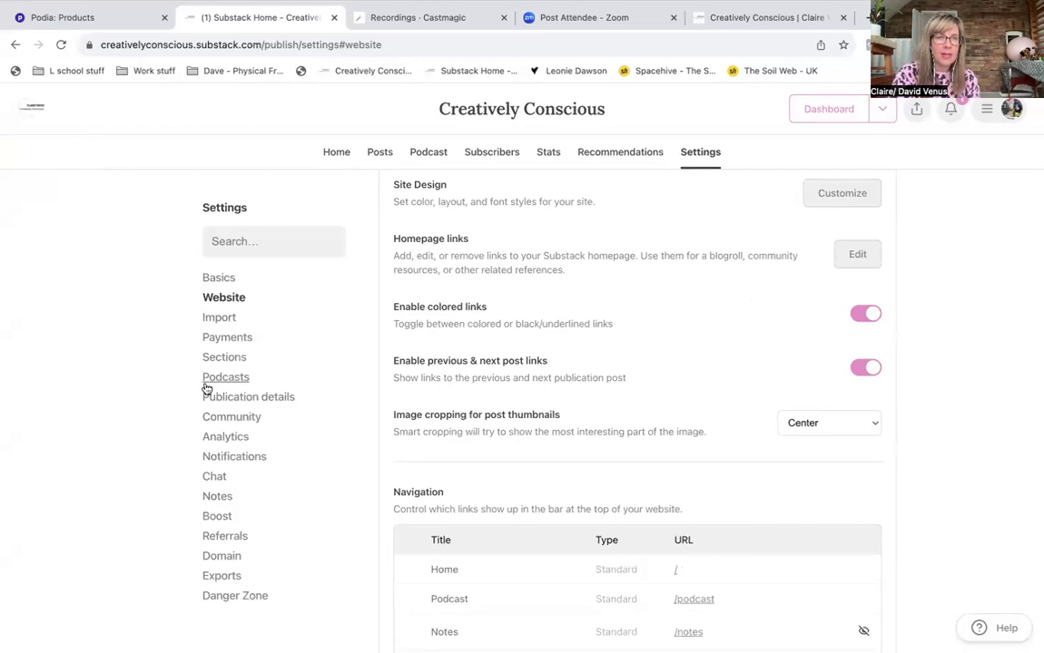
left_click(220, 299)
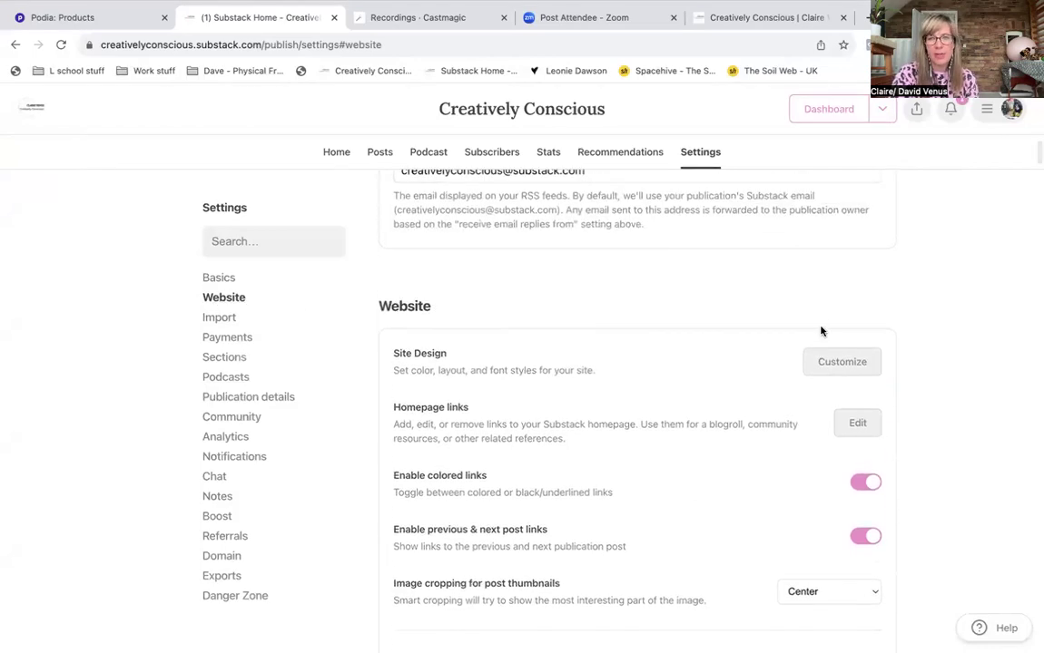
left_click(836, 366)
Keep Fancy Serif as the title font and Classic Serif as the body font.
scroll(78, 456, "down", 10)
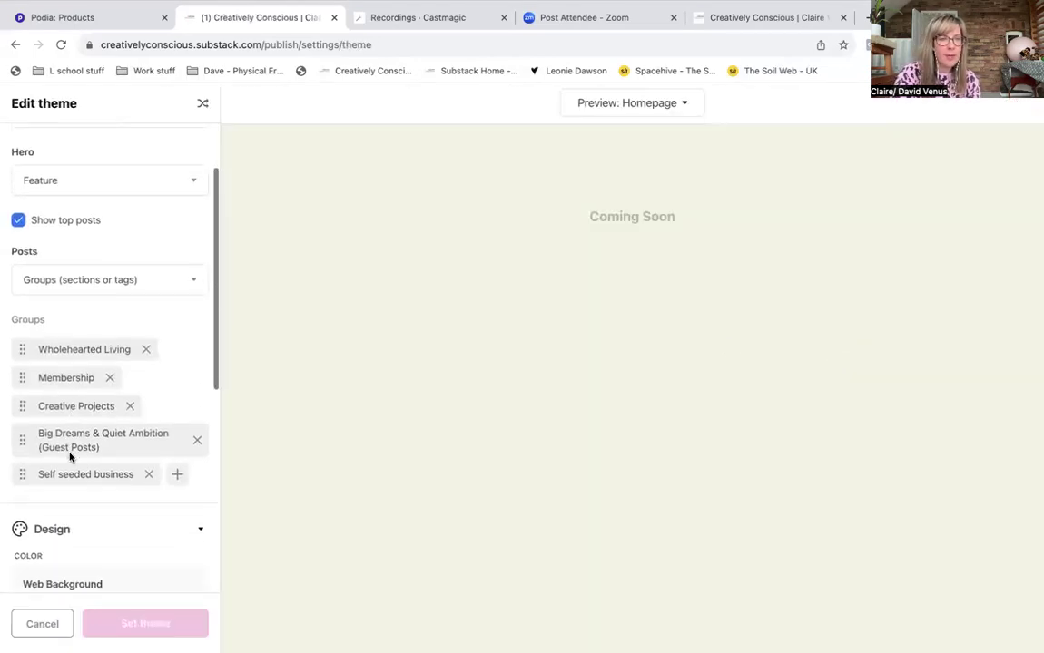
scroll(69, 456, "down", 2)
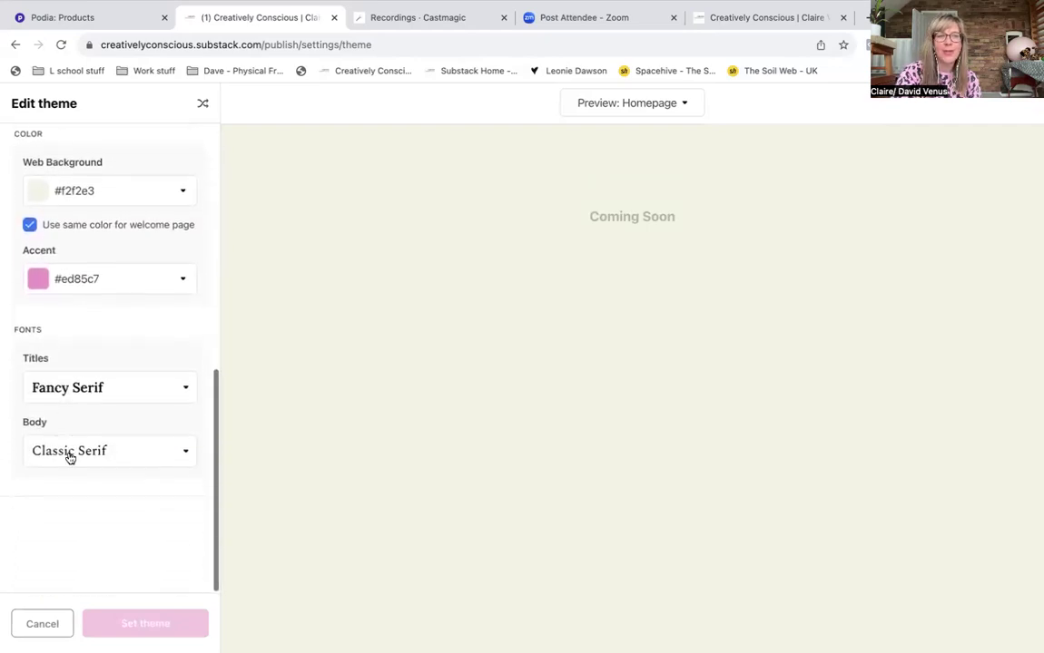
left_click(109, 392)
left_click(109, 392)
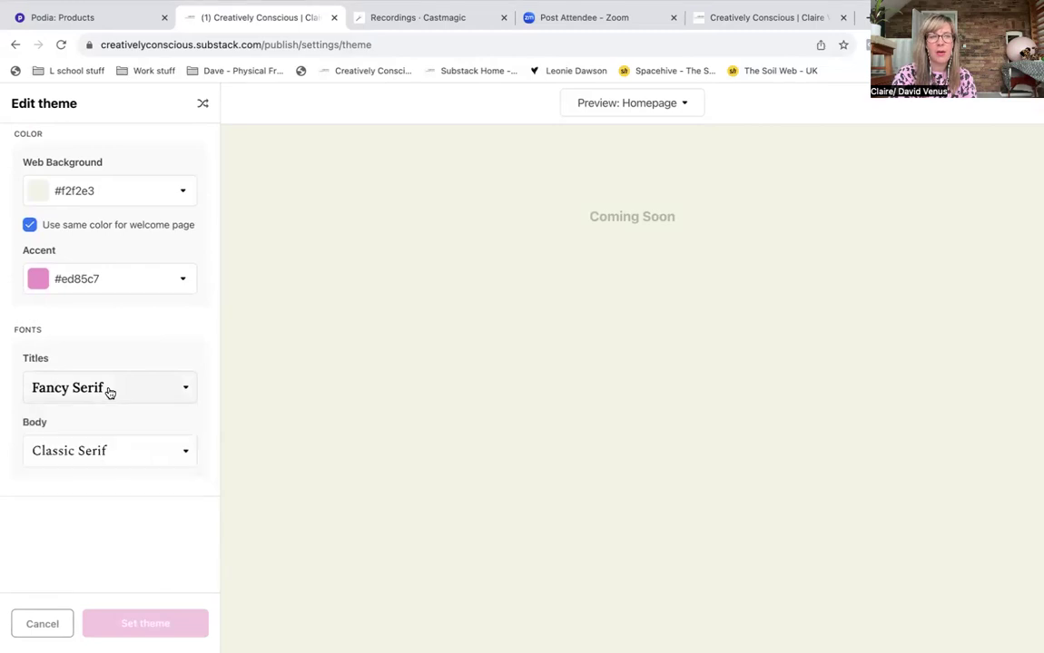
left_click(143, 453)
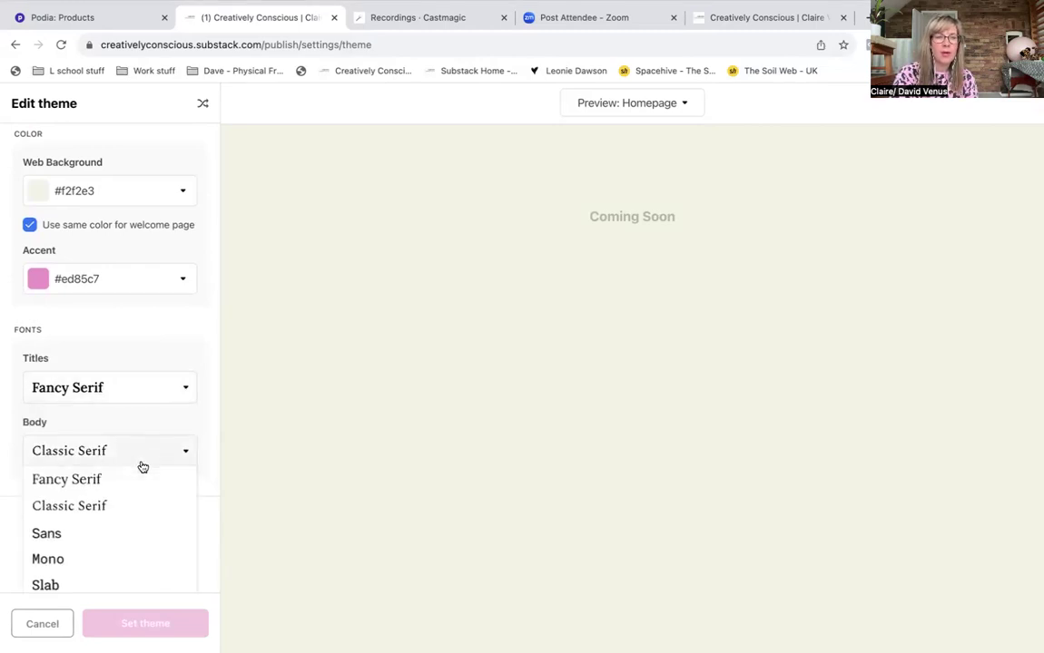
left_click(143, 466)
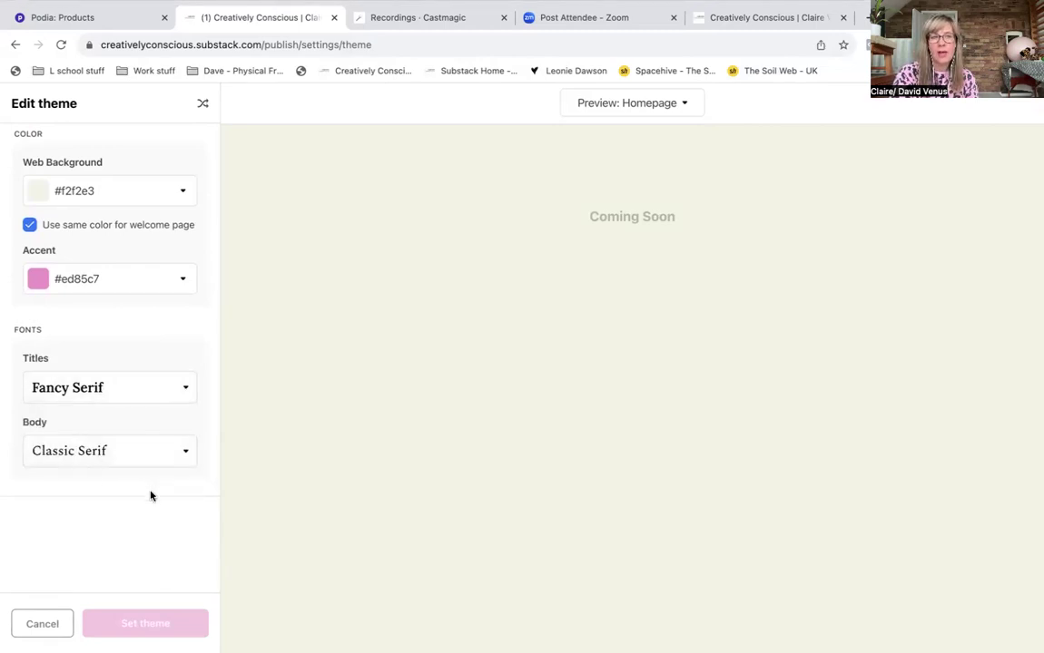
scroll(151, 493, "up", 10)
scroll(150, 493, "up", 3)
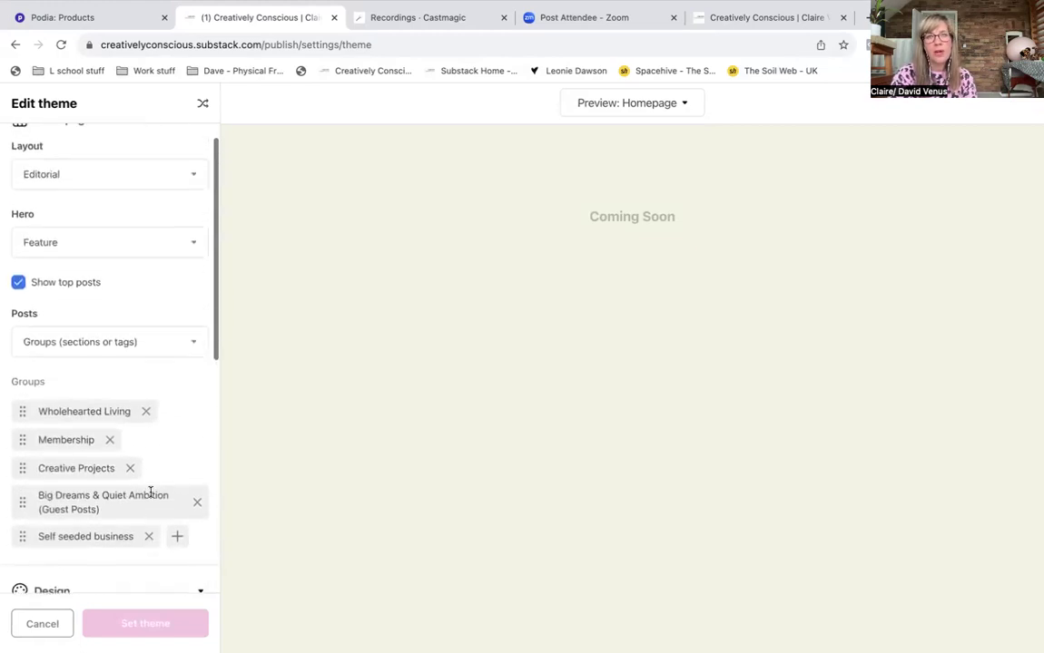
scroll(151, 494, "down", 10)
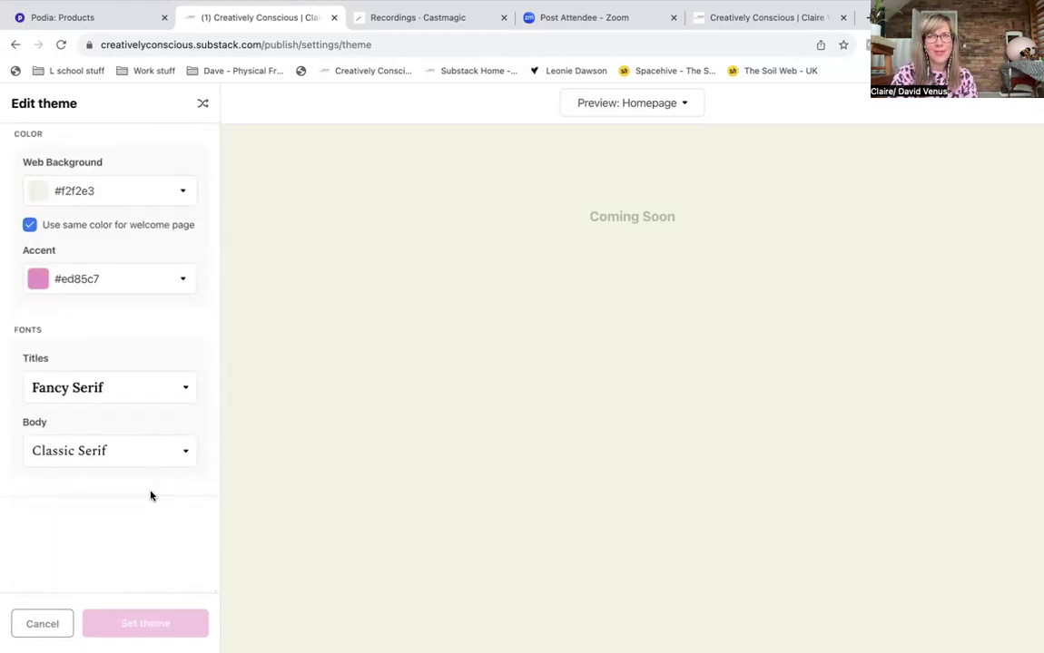
scroll(151, 496, "up", 10)
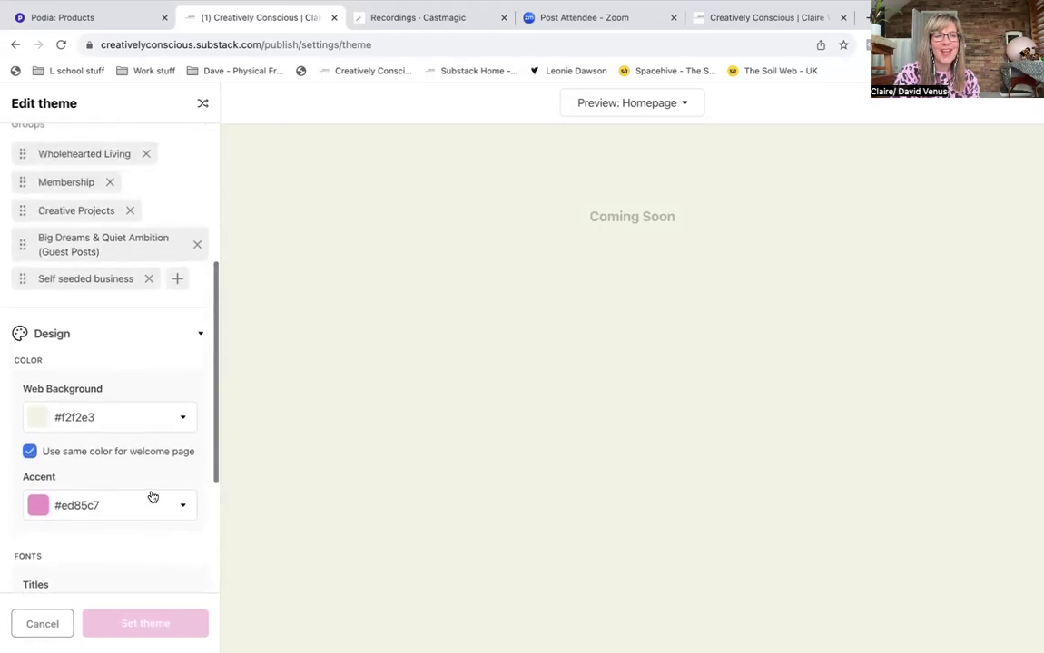
scroll(150, 496, "down", 10)
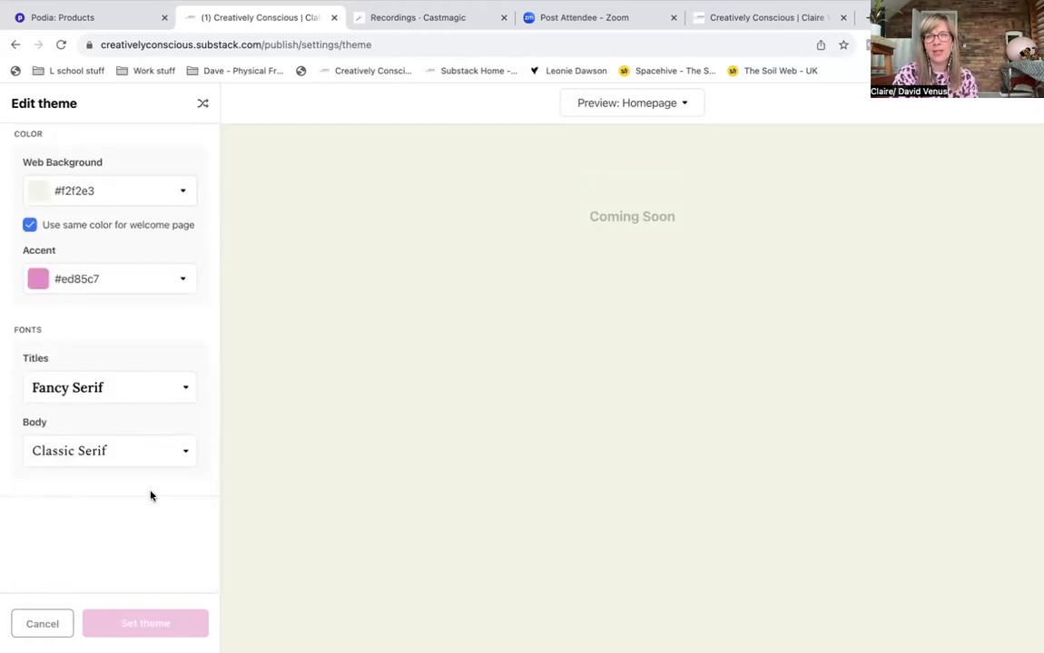
scroll(151, 495, "up", 5)
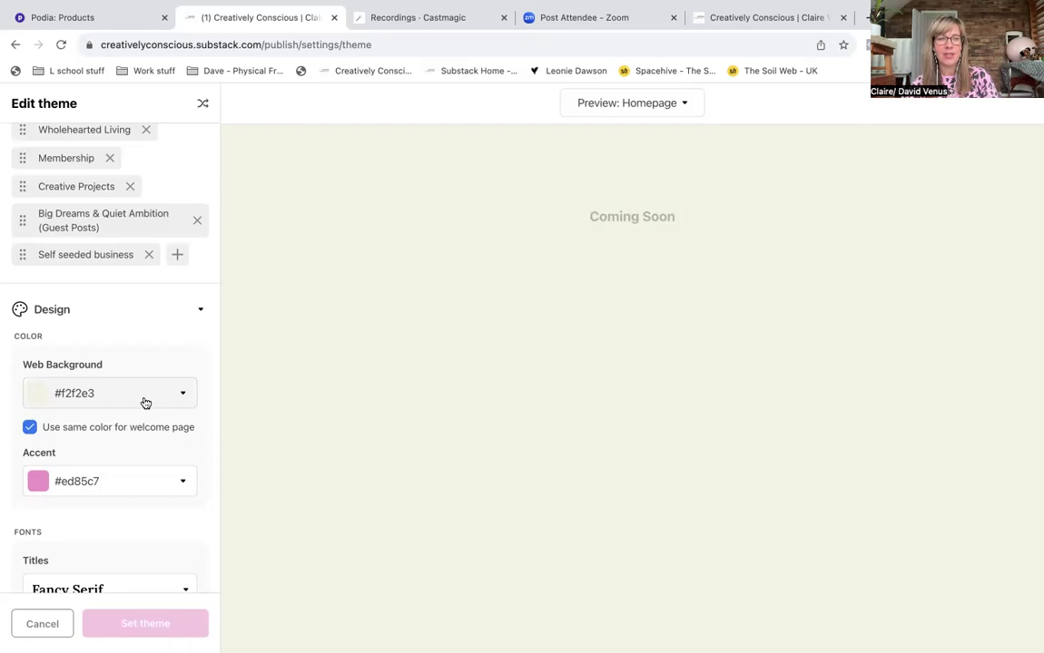
scroll(146, 402, "down", 5)
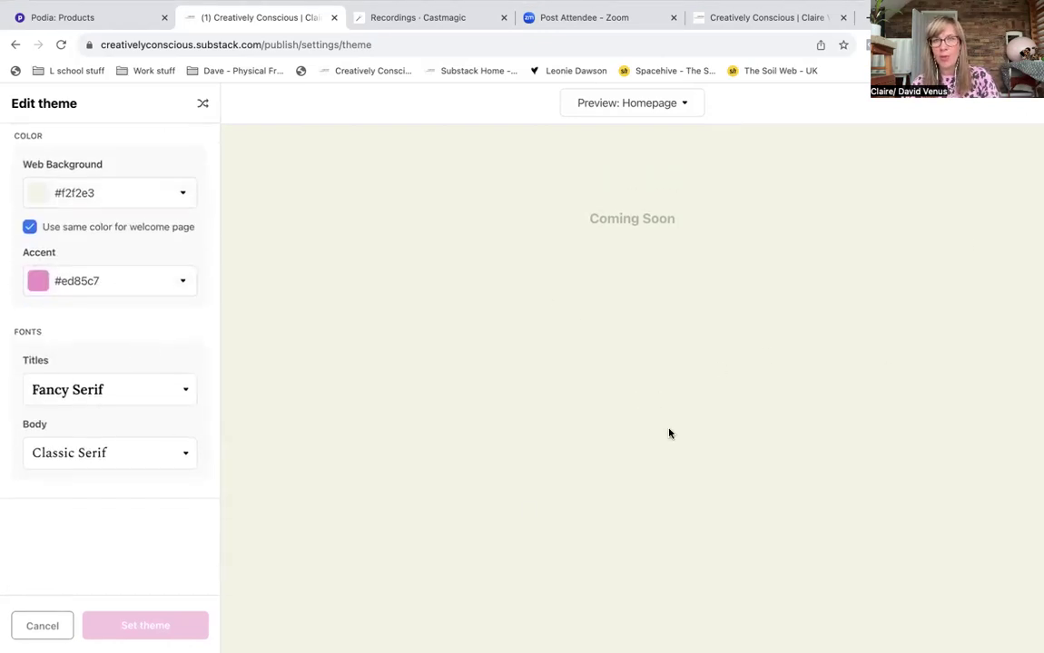
Preview the Welcome page, then switch the preview back to the Homepage.
left_click(659, 105)
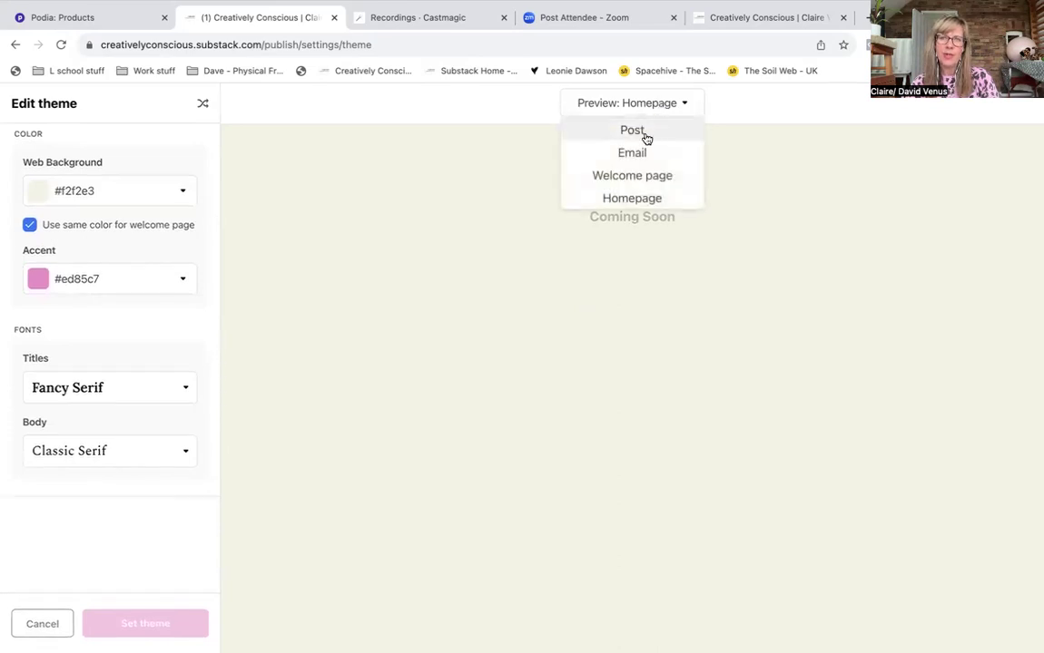
left_click(651, 177)
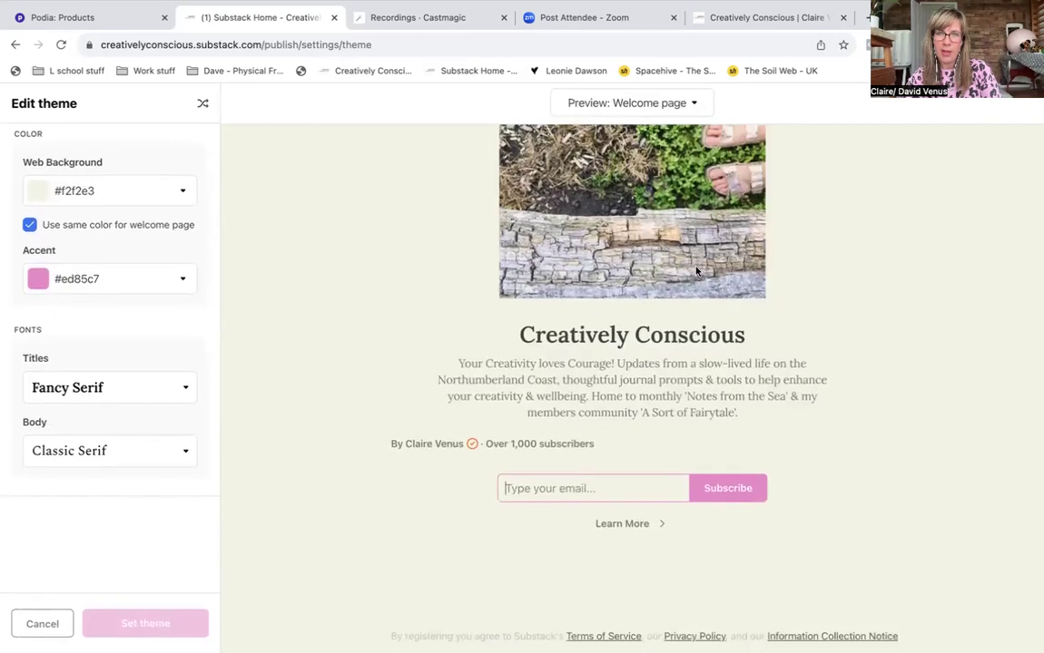
left_click(682, 107)
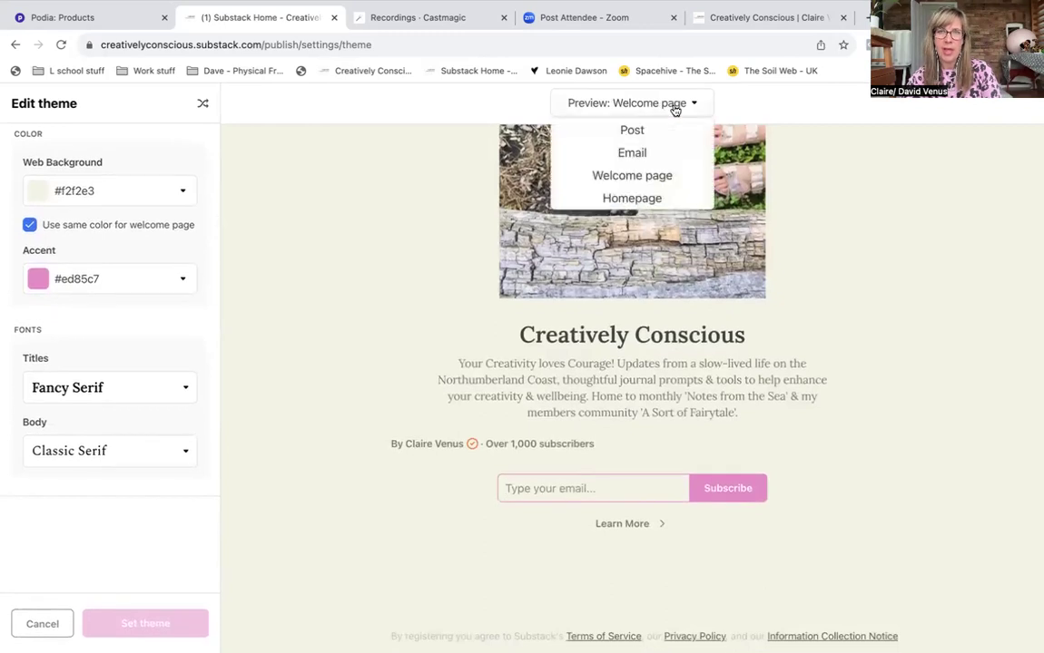
left_click(647, 198)
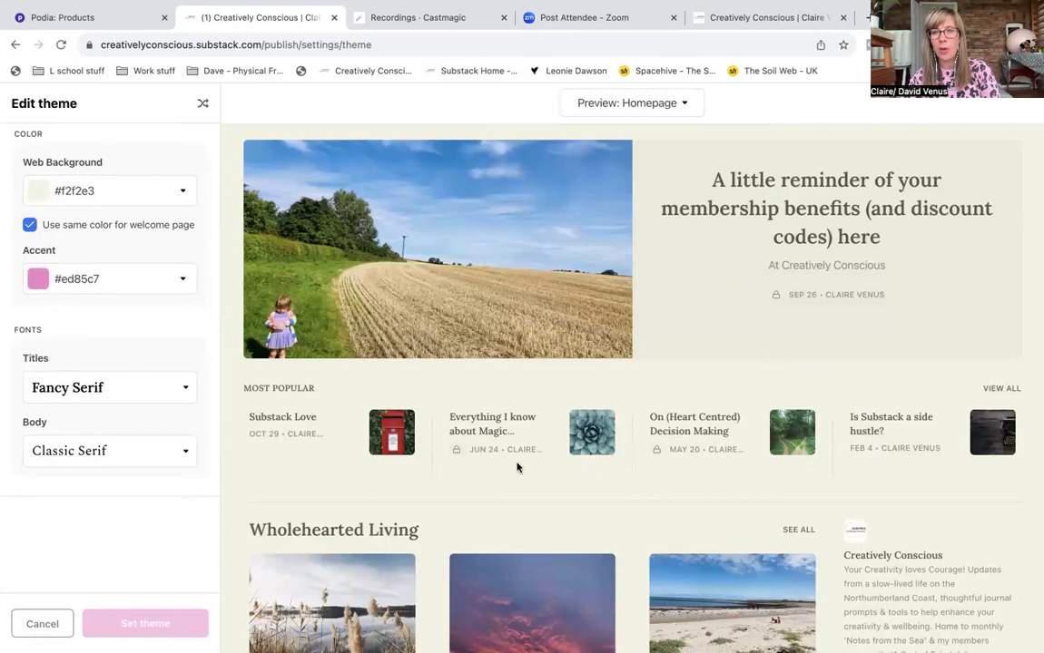
scroll(455, 465, "down", 5)
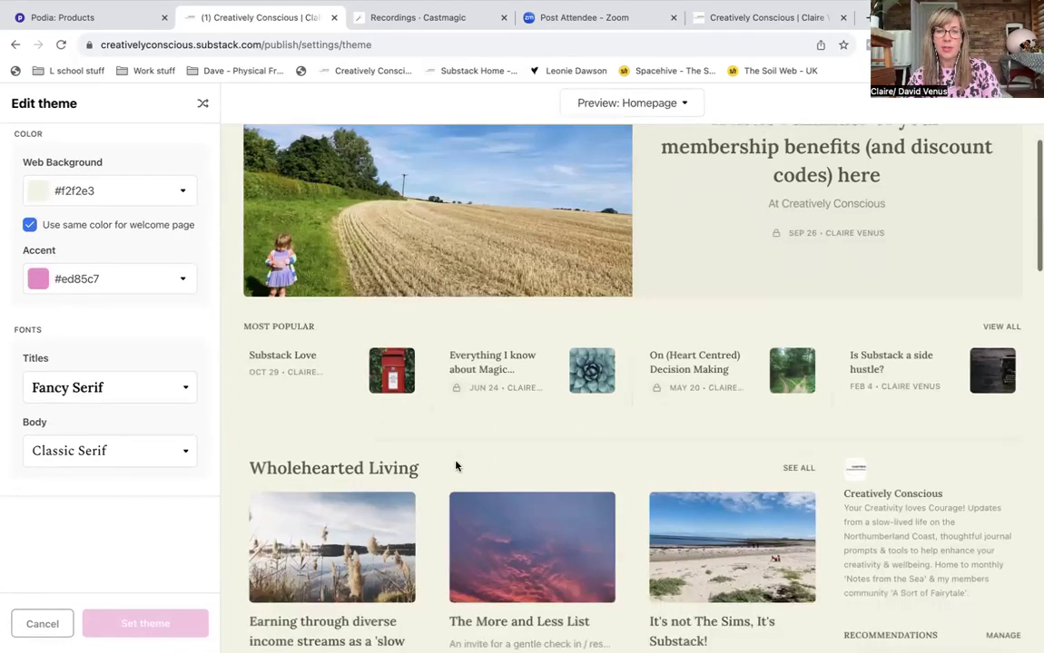
scroll(465, 502, "down", 12)
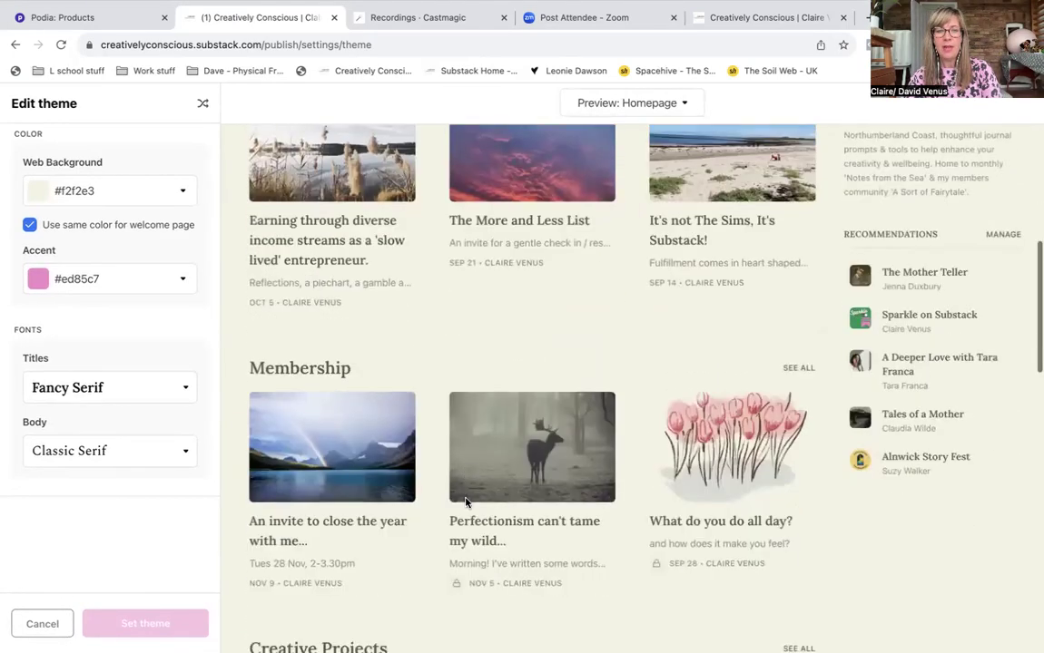
scroll(483, 520, "down", 7)
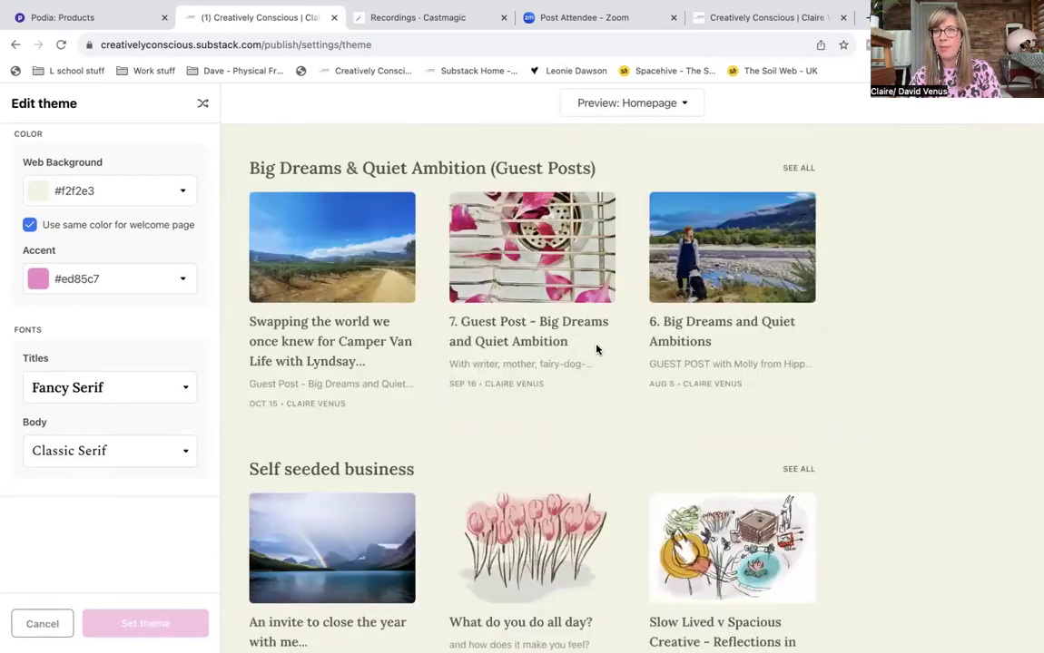
scroll(596, 350, "down", 5)
scroll(596, 349, "down", 1)
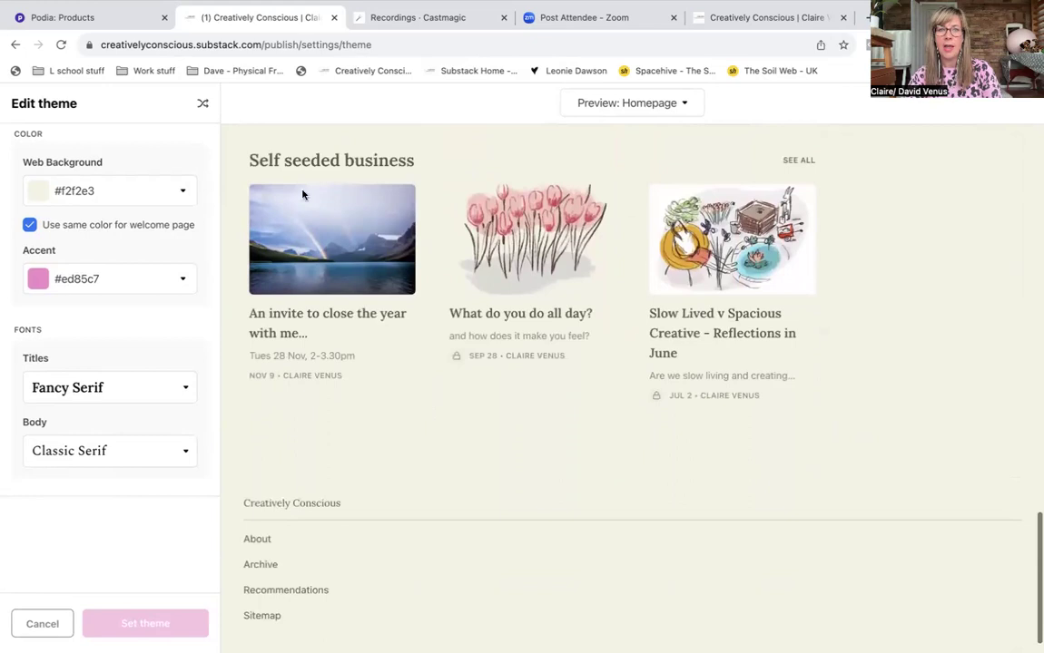
scroll(524, 282, "up", 4)
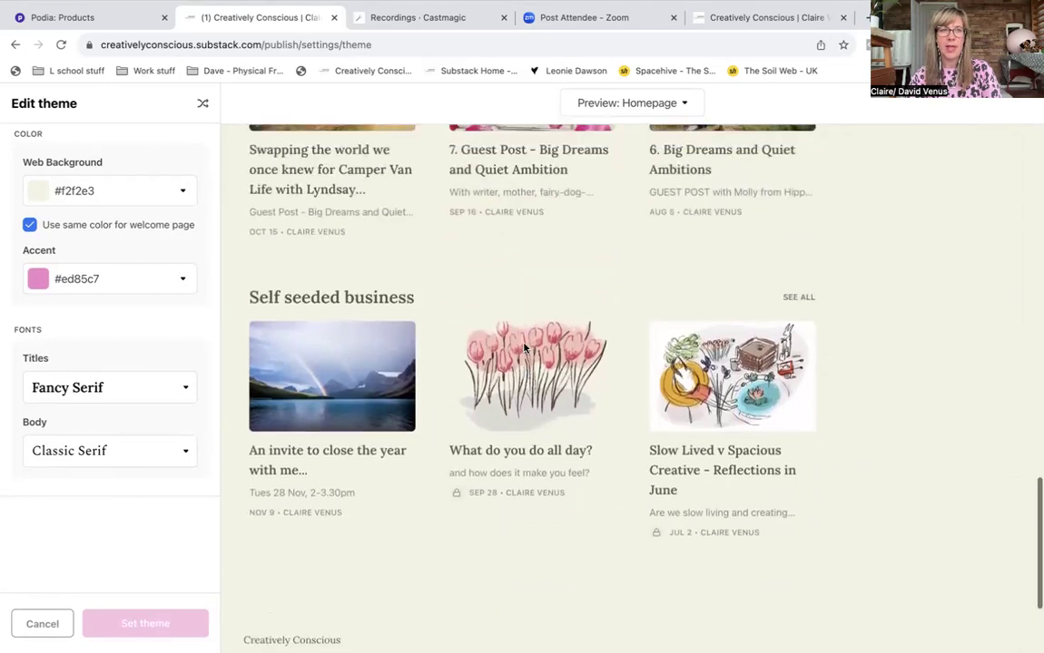
scroll(99, 326, "up", 4)
scroll(100, 326, "up", 3)
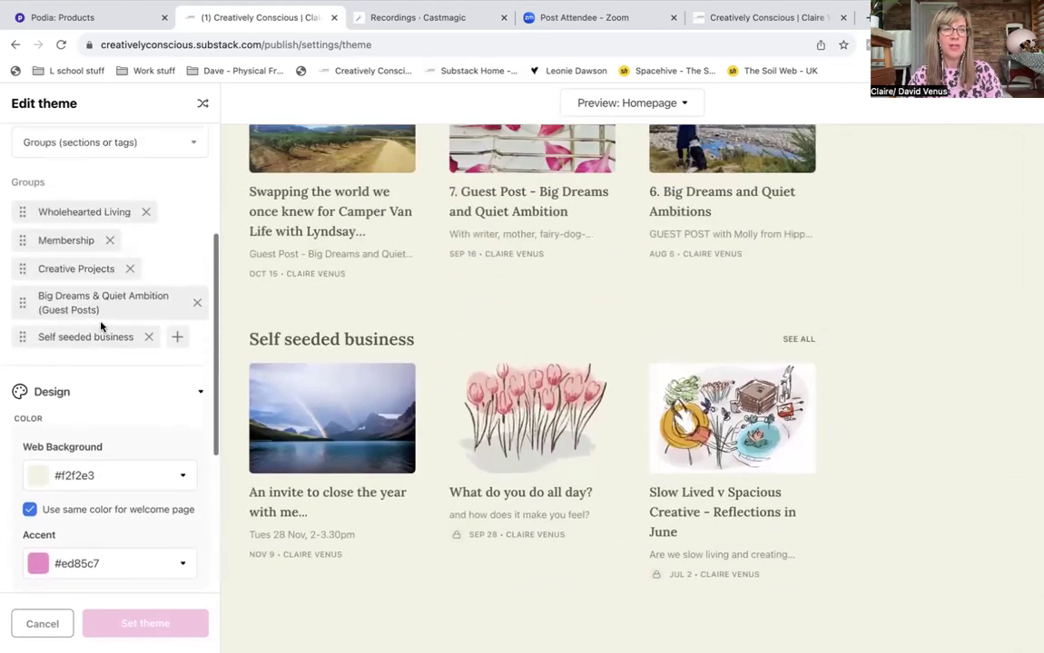
left_click_drag(21, 337, 20, 223)
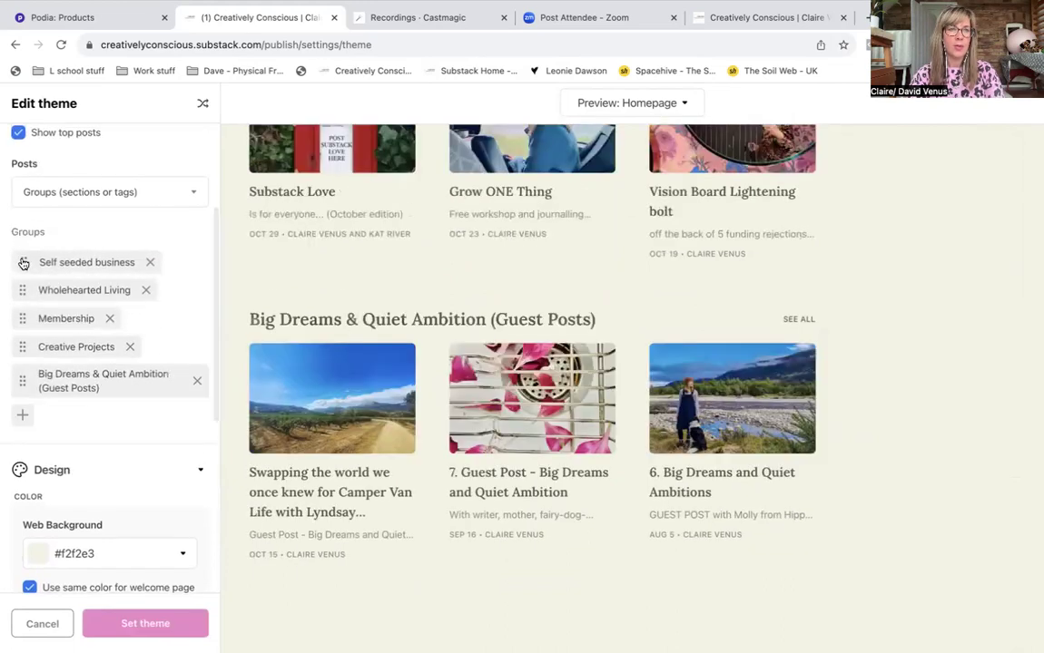
left_click_drag(18, 325, 21, 263)
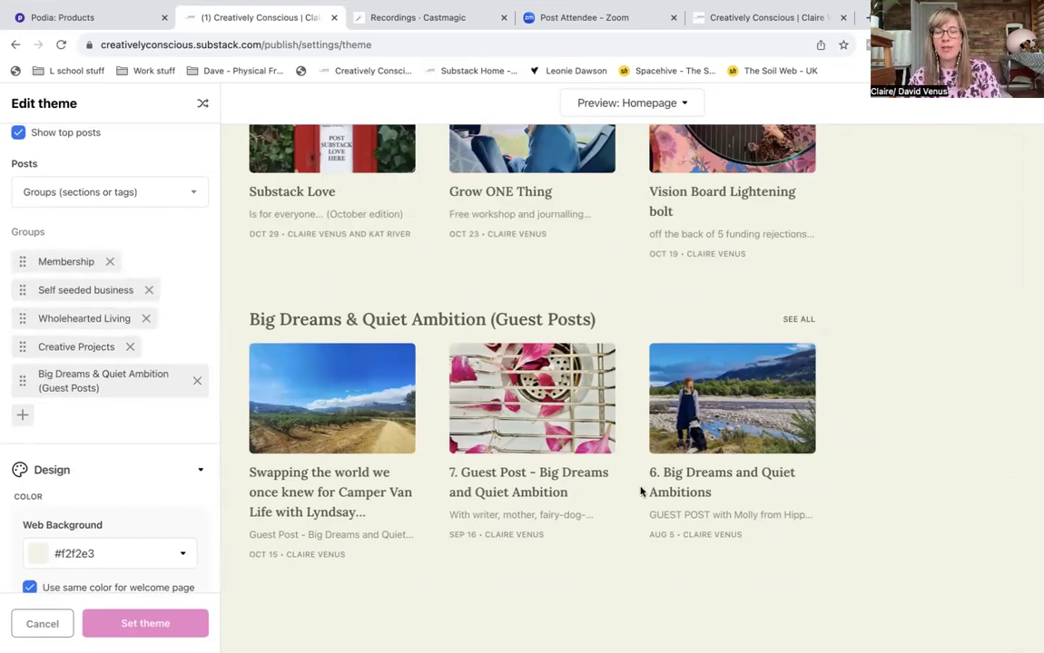
scroll(631, 457, "up", 10)
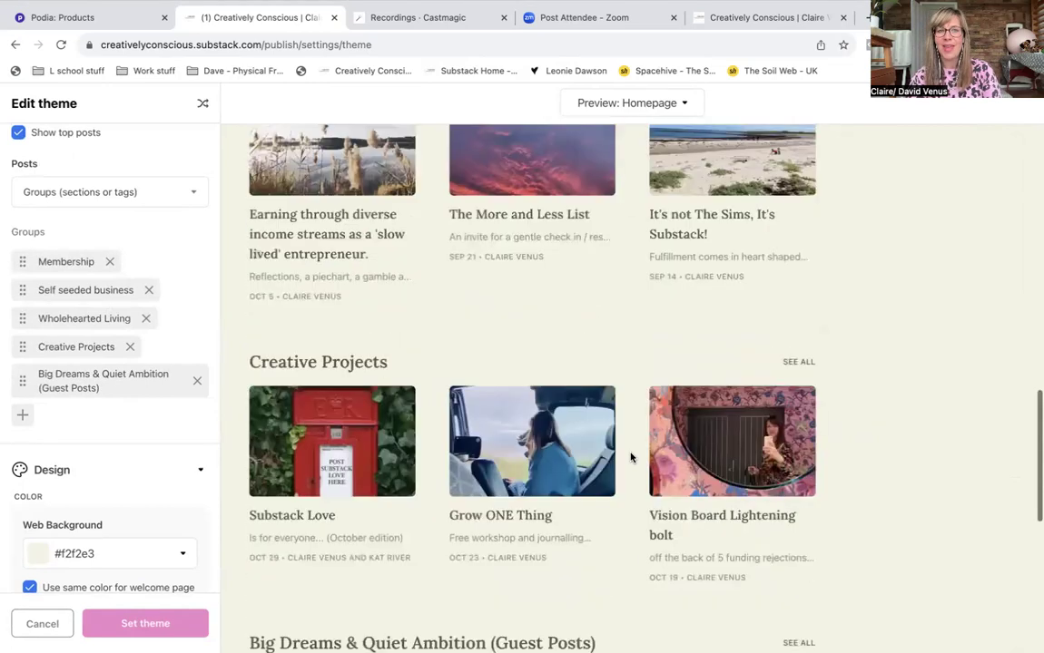
scroll(631, 458, "up", 1)
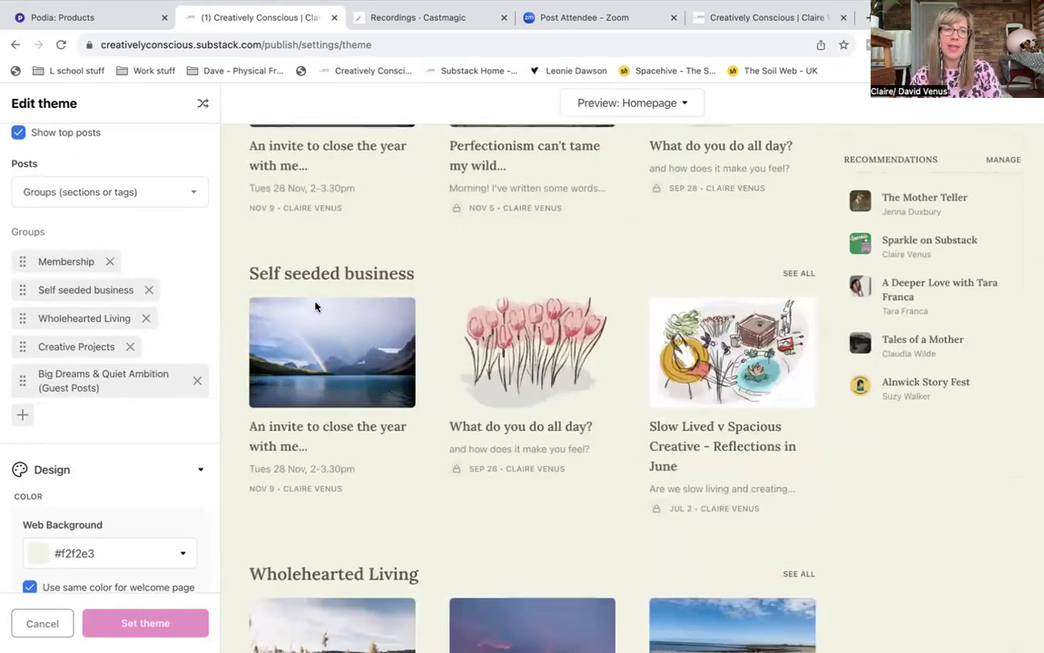
scroll(535, 359, "up", 3)
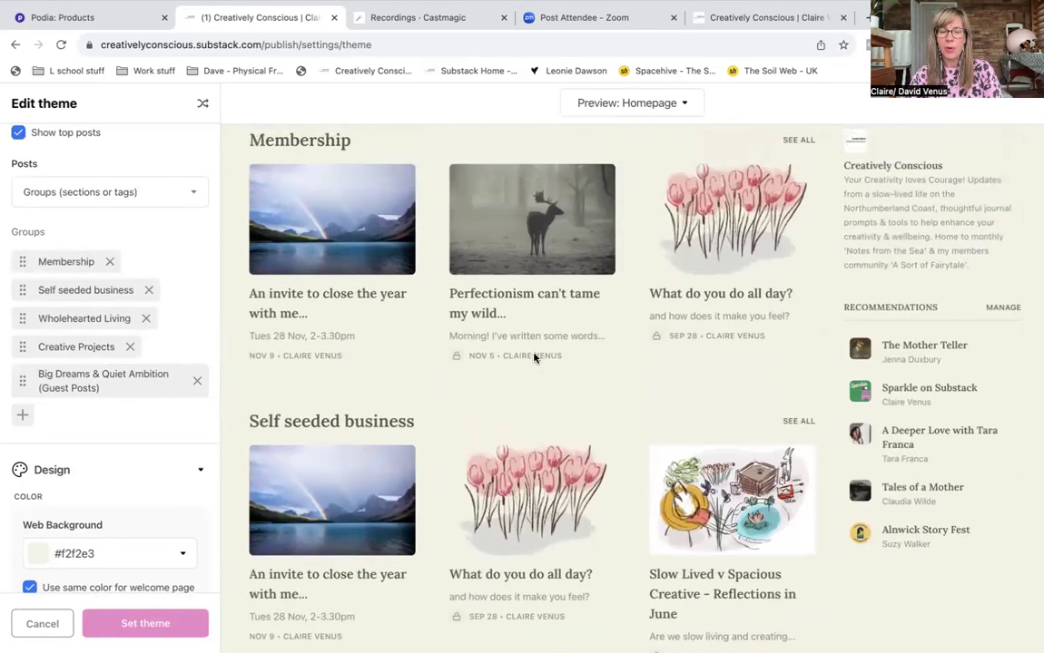
scroll(533, 359, "up", 5)
scroll(534, 359, "down", 4)
scroll(533, 359, "down", 3)
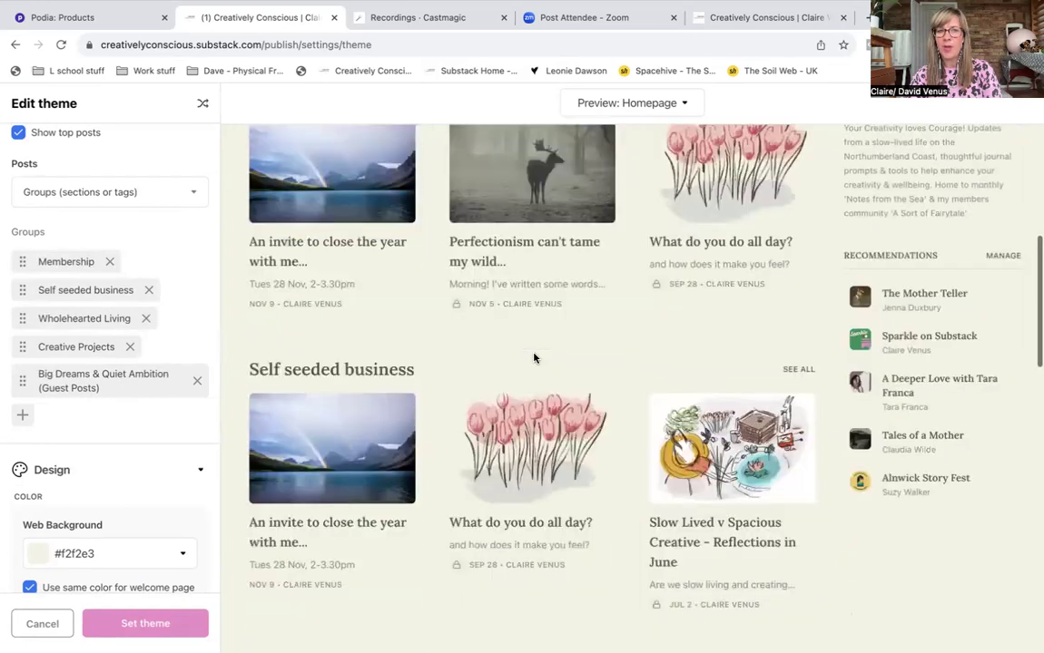
scroll(534, 359, "up", 7)
scroll(533, 358, "up", 3)
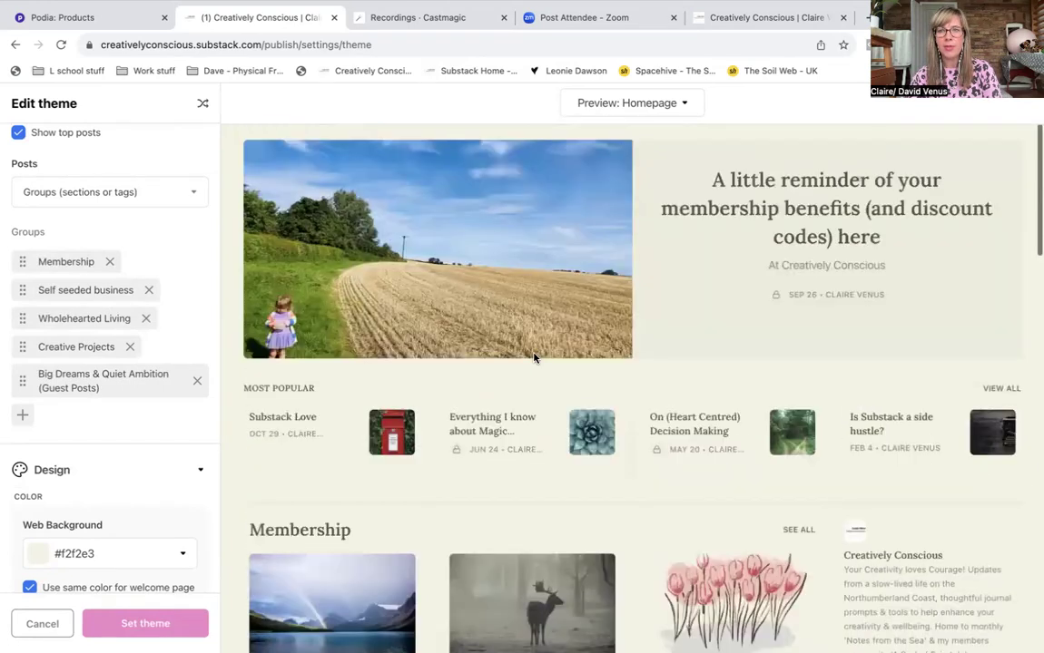
scroll(534, 358, "down", 10)
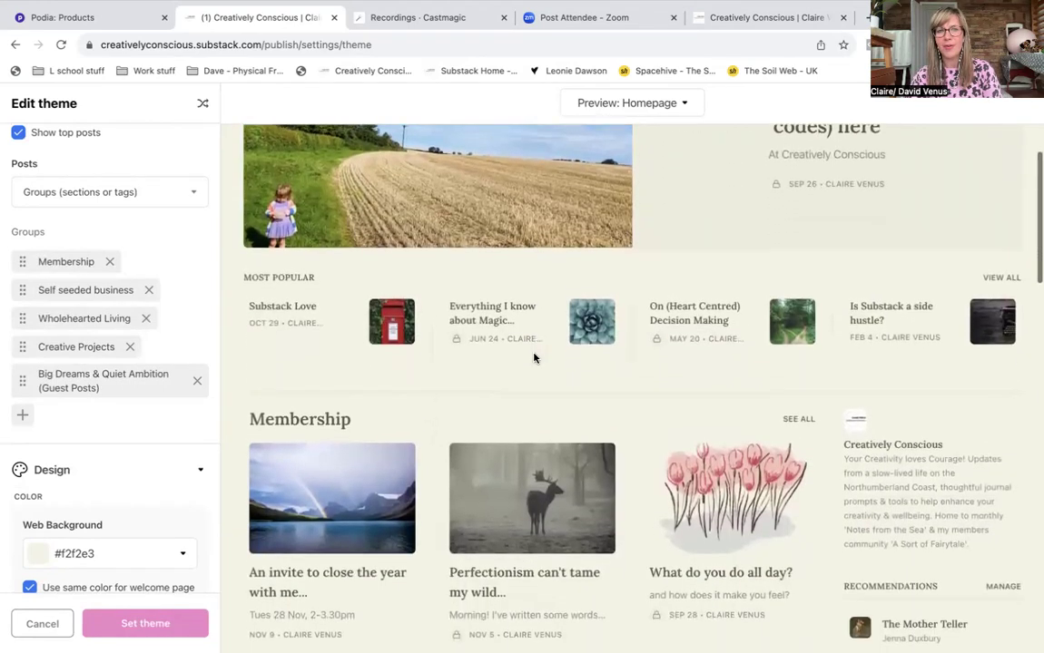
scroll(533, 358, "up", 2)
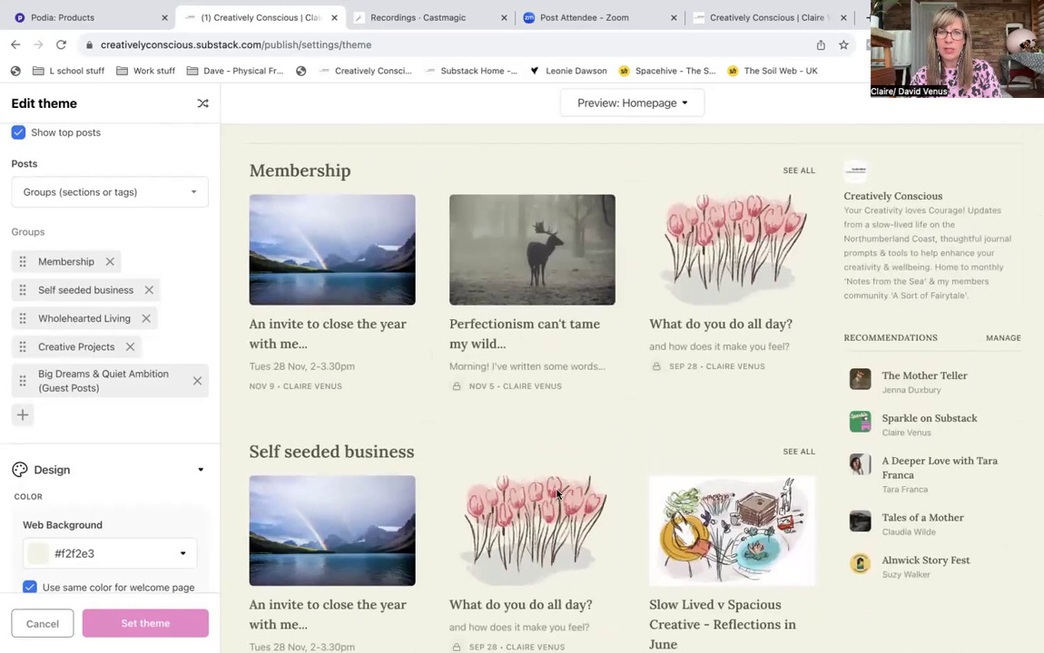
scroll(461, 471, "down", 4)
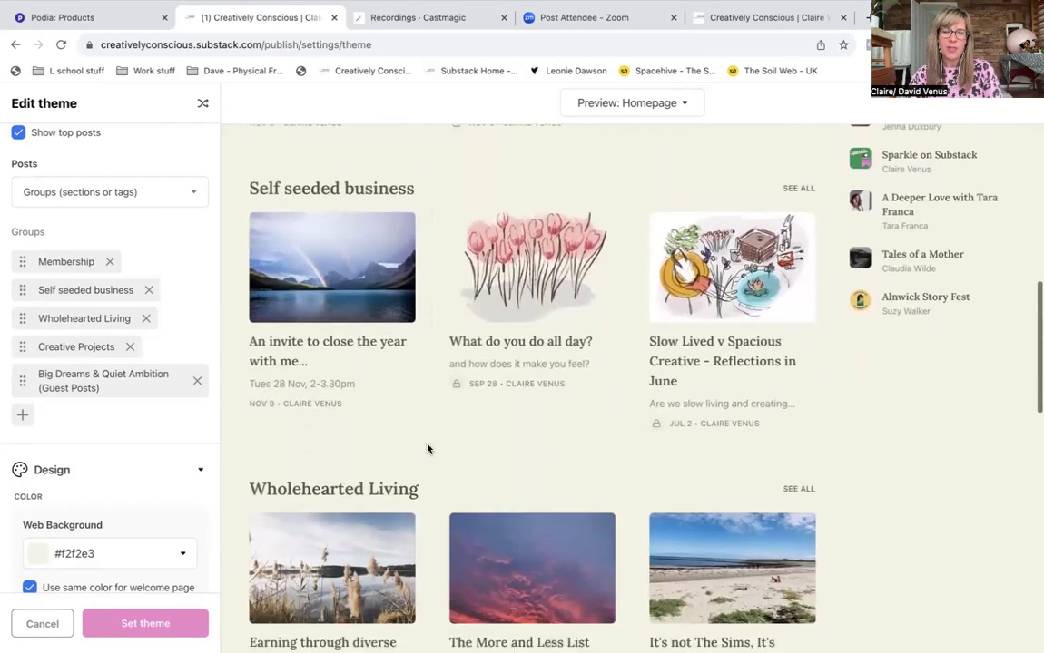
scroll(423, 426, "up", 2)
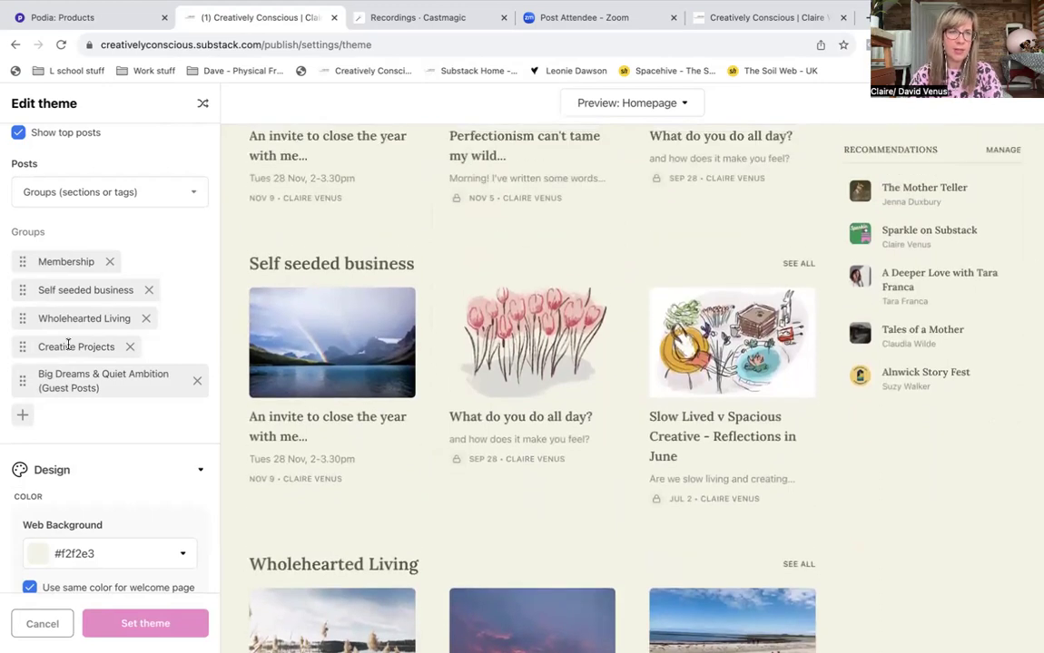
Drag Wholehearted Living, then Creative Projects, up to sit directly below Membership.
left_click_drag(24, 348, 28, 288)
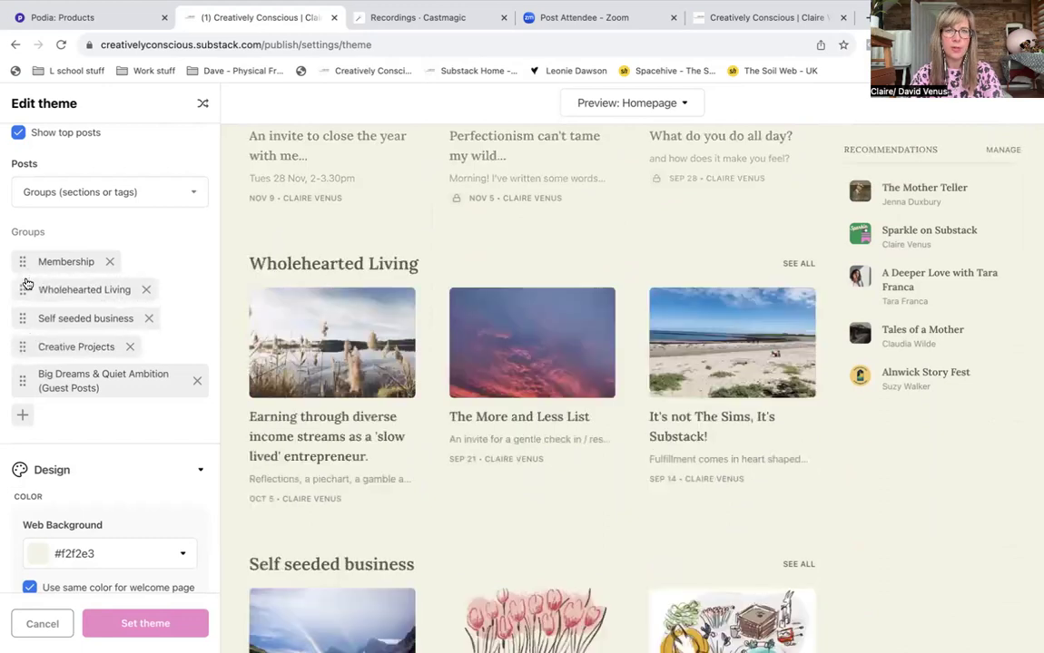
scroll(521, 361, "up", 2)
scroll(521, 361, "up", 2)
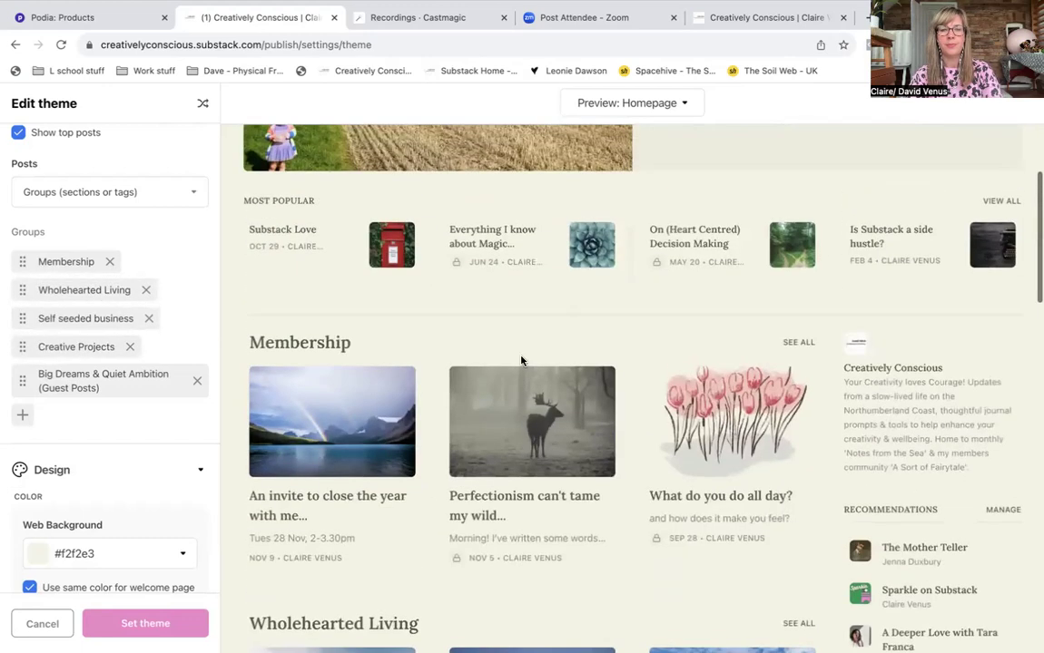
scroll(821, 486, "down", 5)
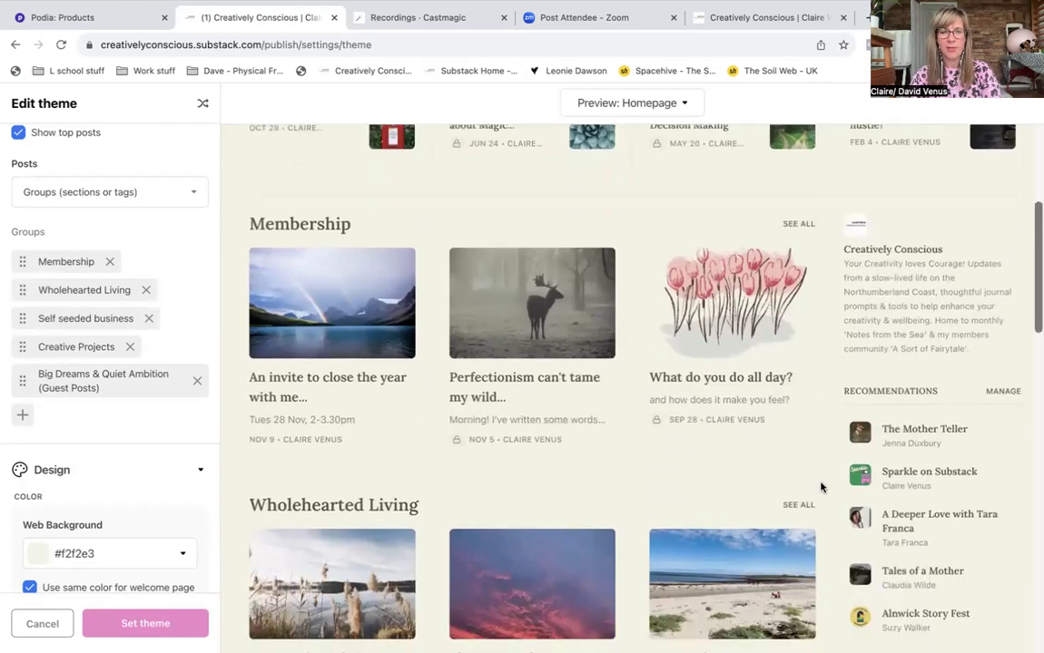
scroll(821, 487, "down", 3)
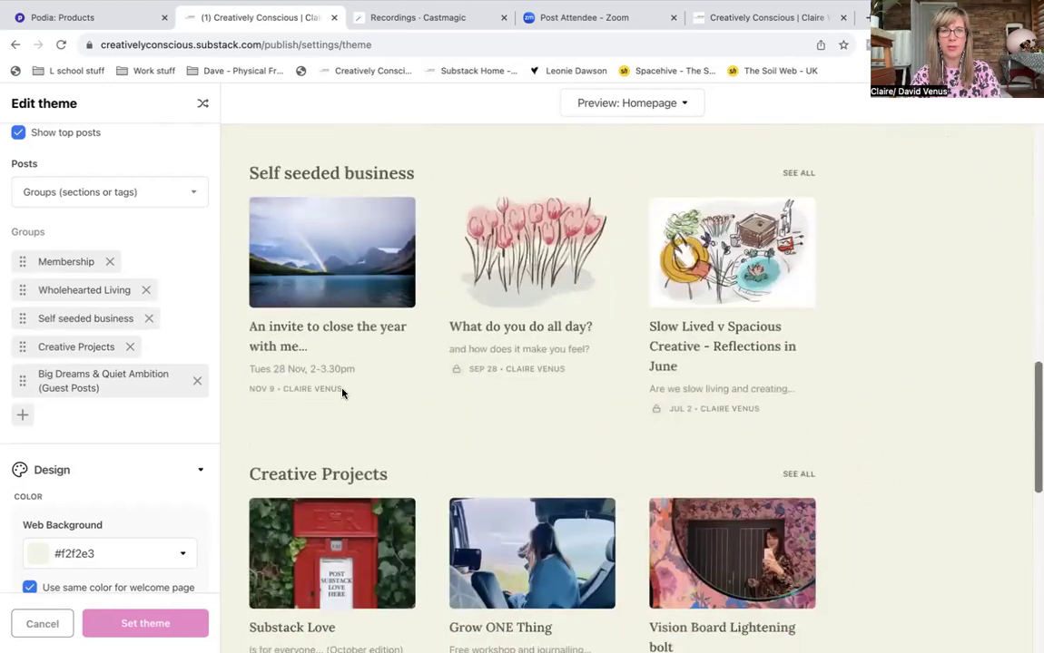
scroll(675, 448, "down", 4)
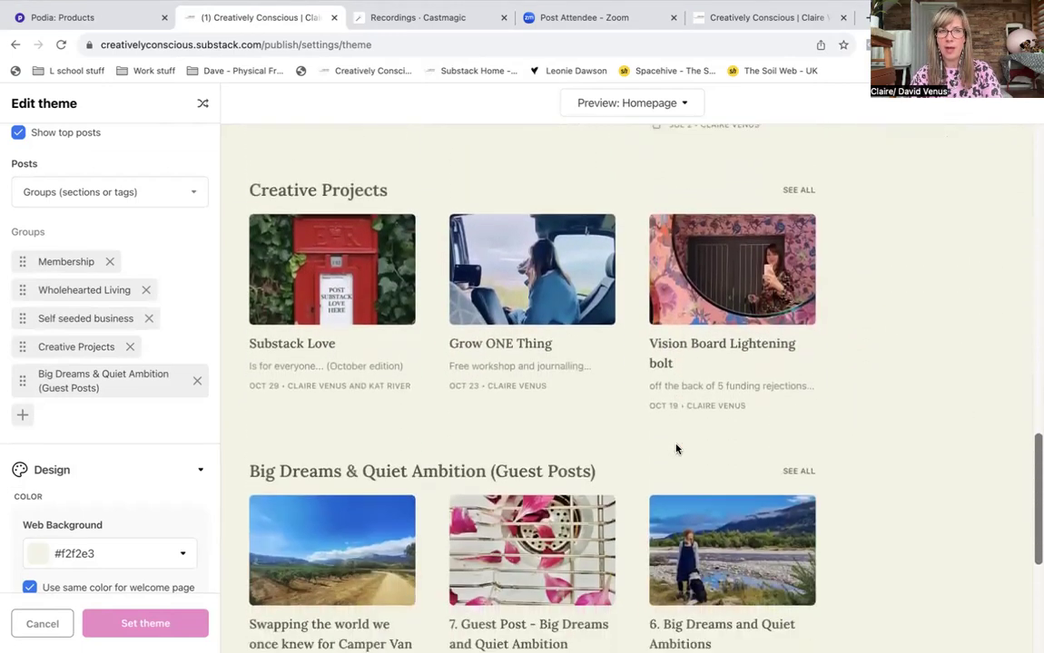
scroll(675, 448, "down", 1)
scroll(675, 448, "up", 4)
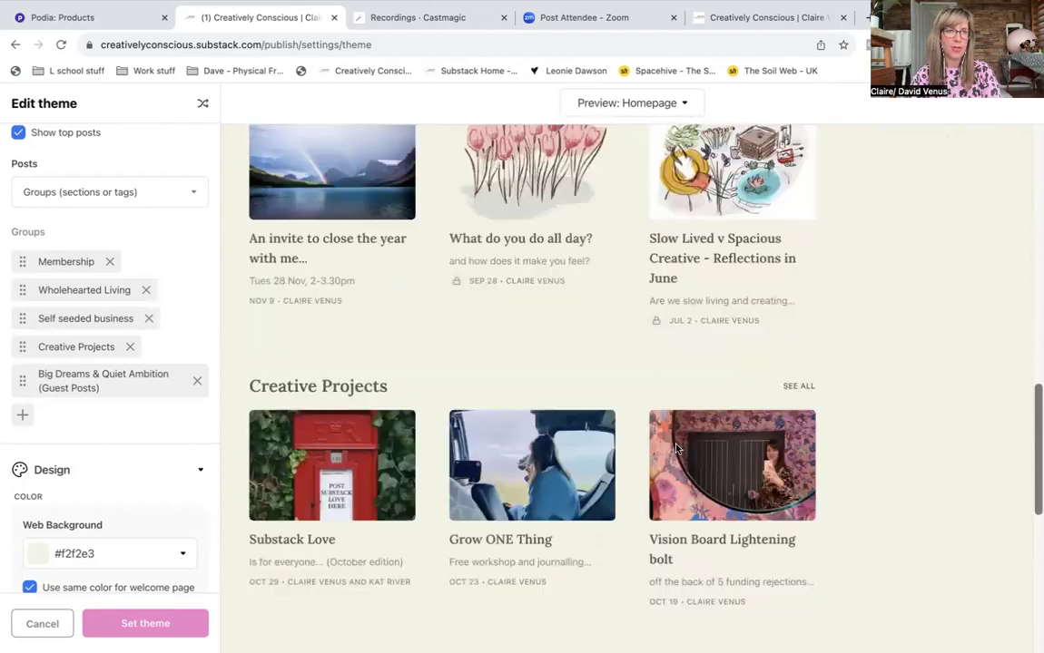
left_click_drag(19, 348, 26, 290)
scroll(508, 363, "up", 3)
scroll(508, 363, "up", 2)
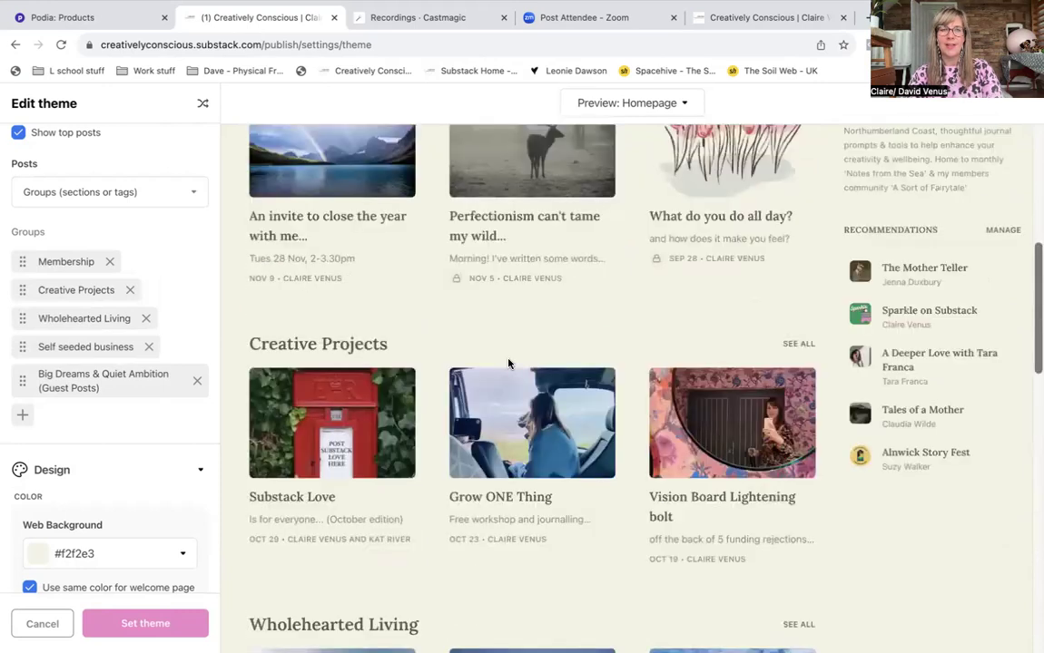
scroll(508, 363, "up", 1)
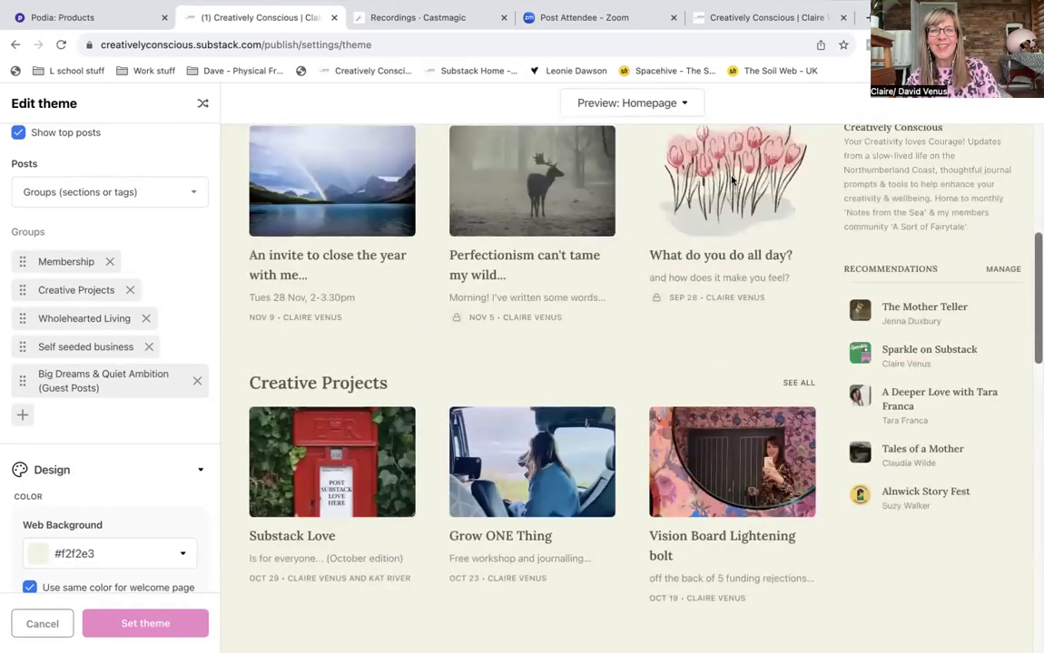
Apply the reordered homepage theme and glance at the homepage links editor.
left_click(145, 624)
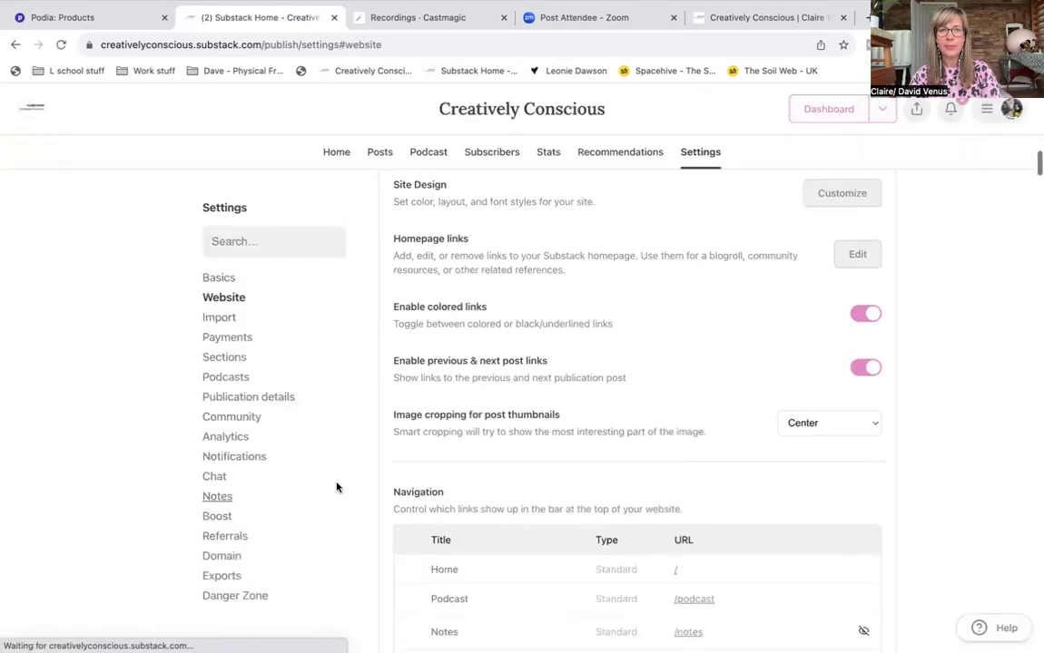
left_click(856, 257)
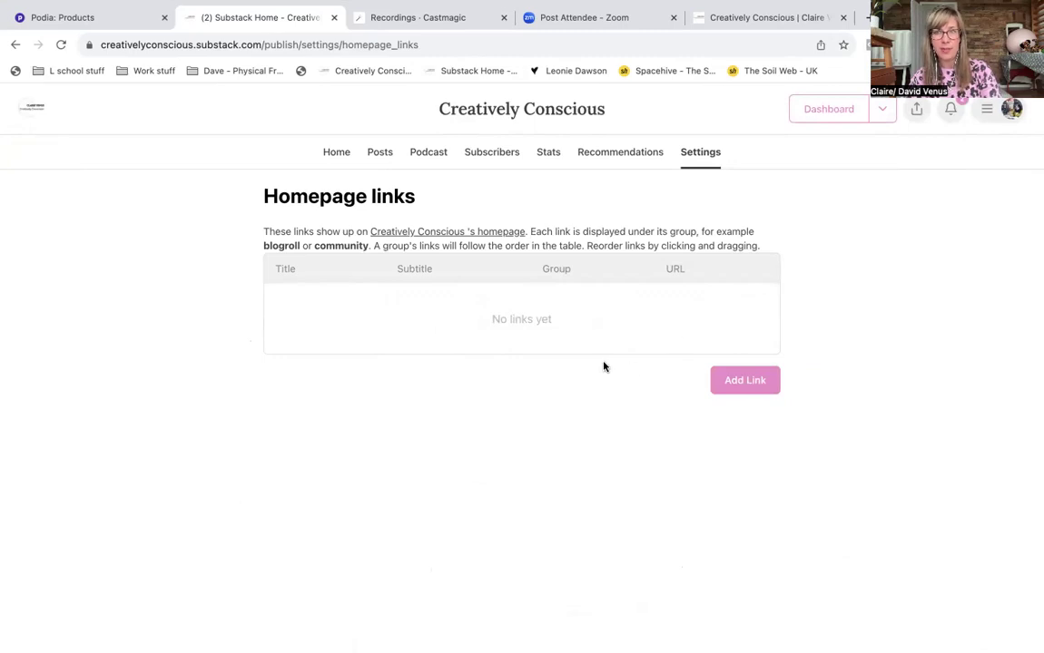
left_click(700, 161)
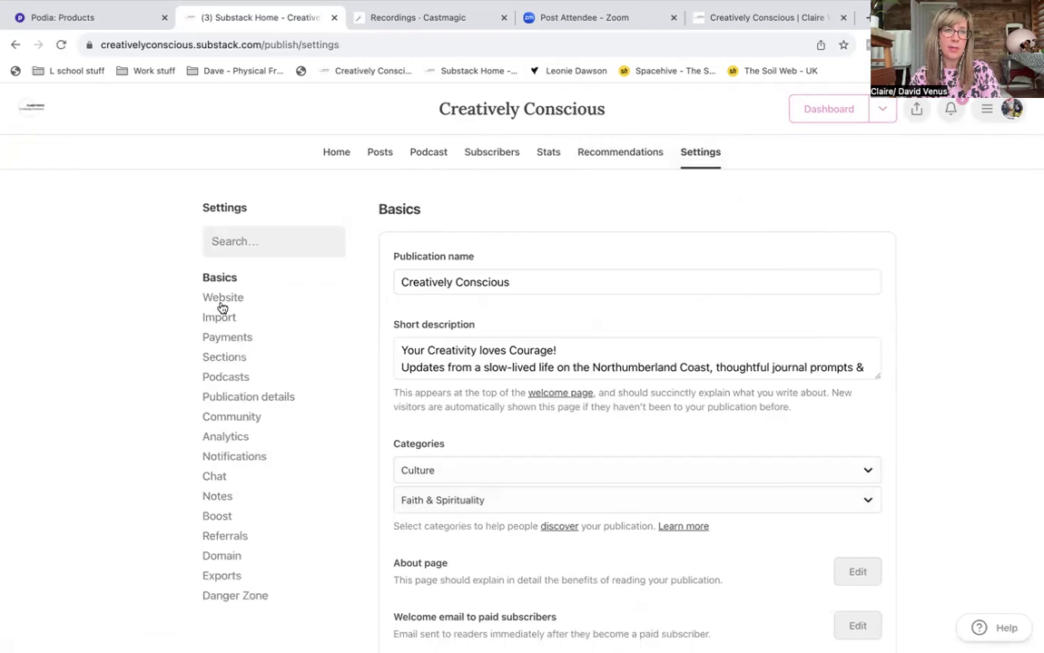
In Website settings, keep thumbnail cropping at Center and scroll down to Navigation.
left_click(220, 303)
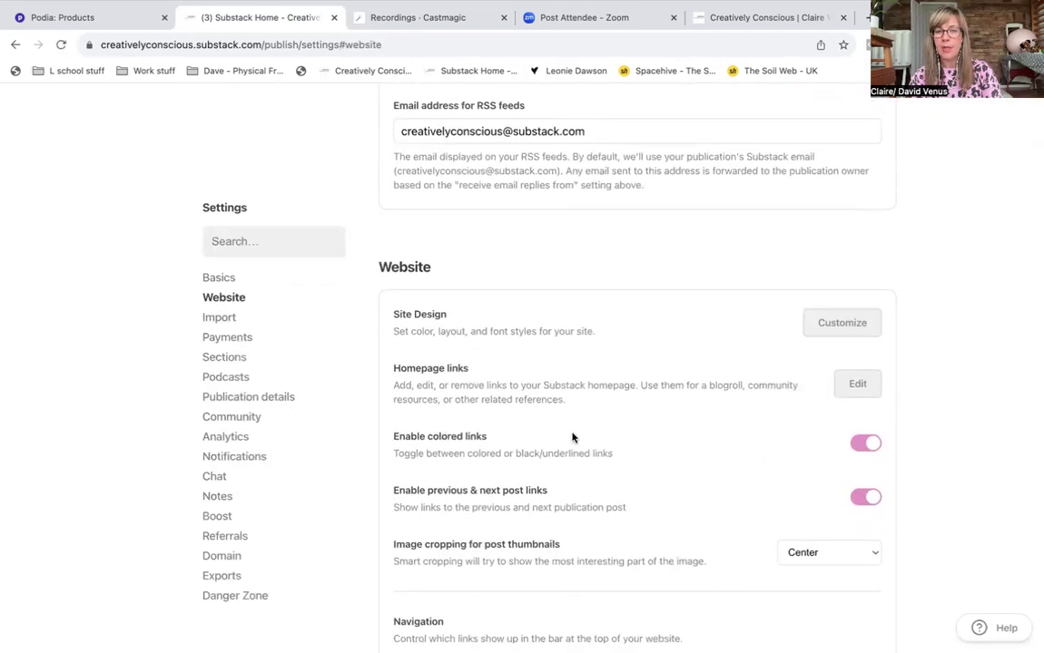
scroll(576, 439, "down", 1)
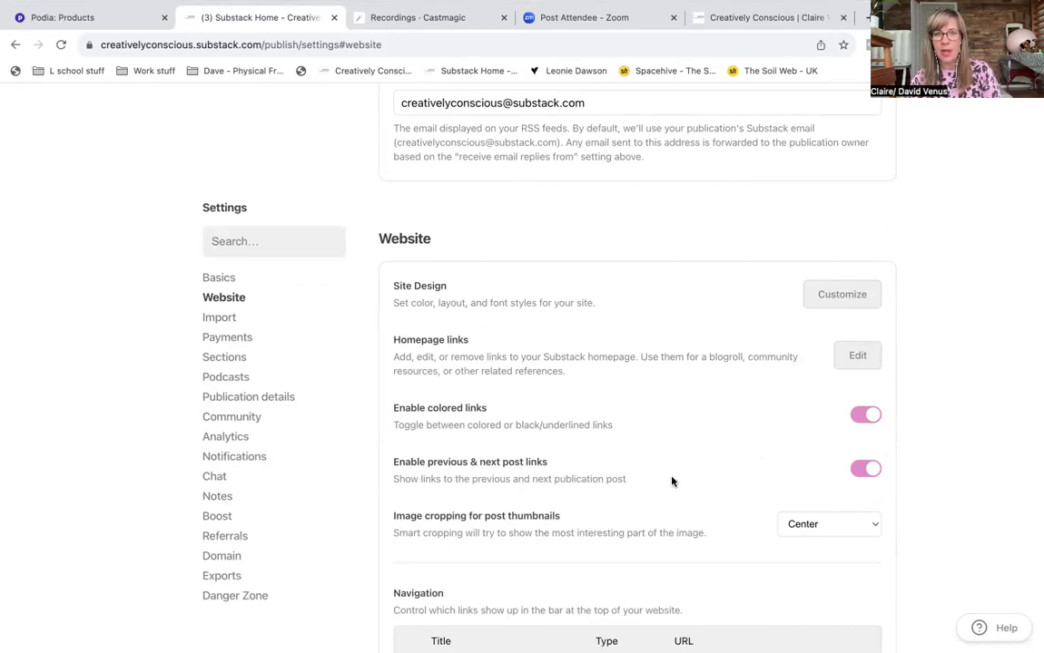
scroll(671, 481, "down", 2)
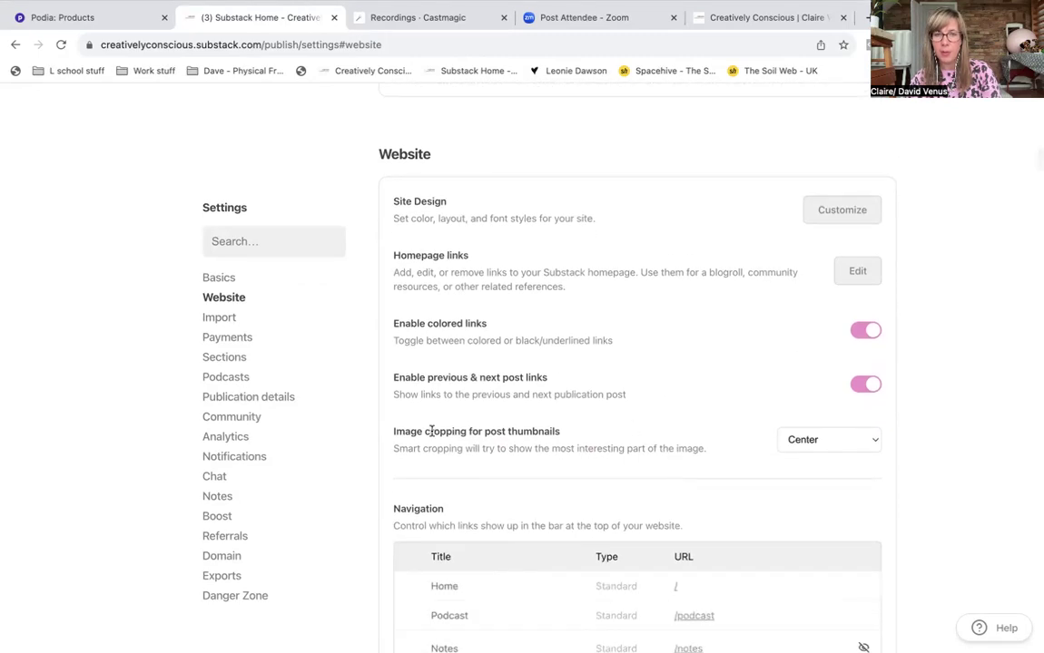
left_click(859, 445)
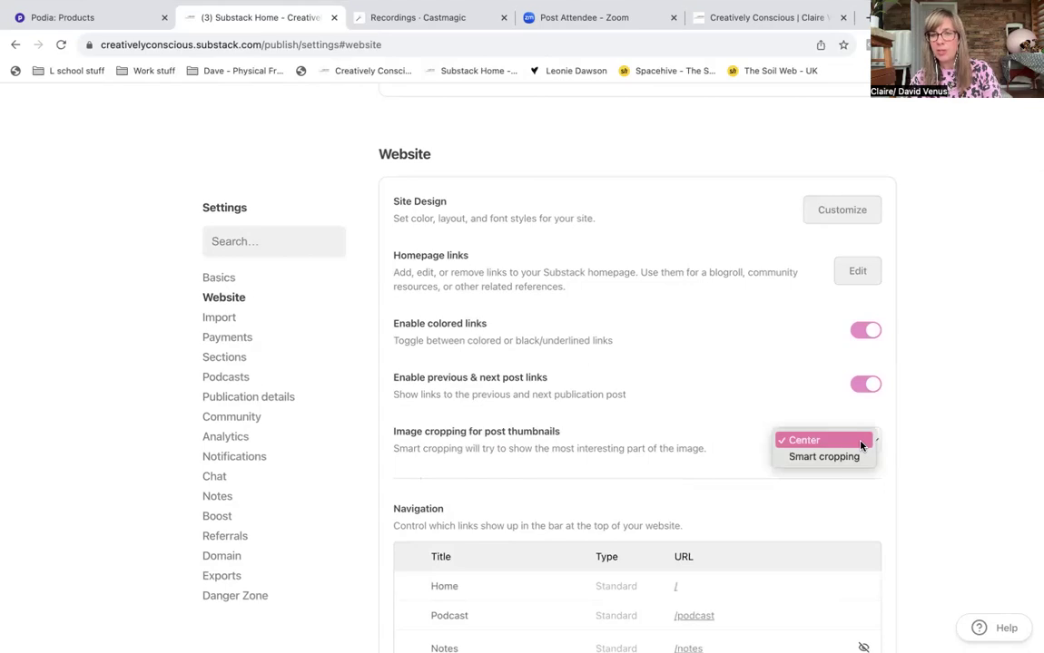
left_click(860, 442)
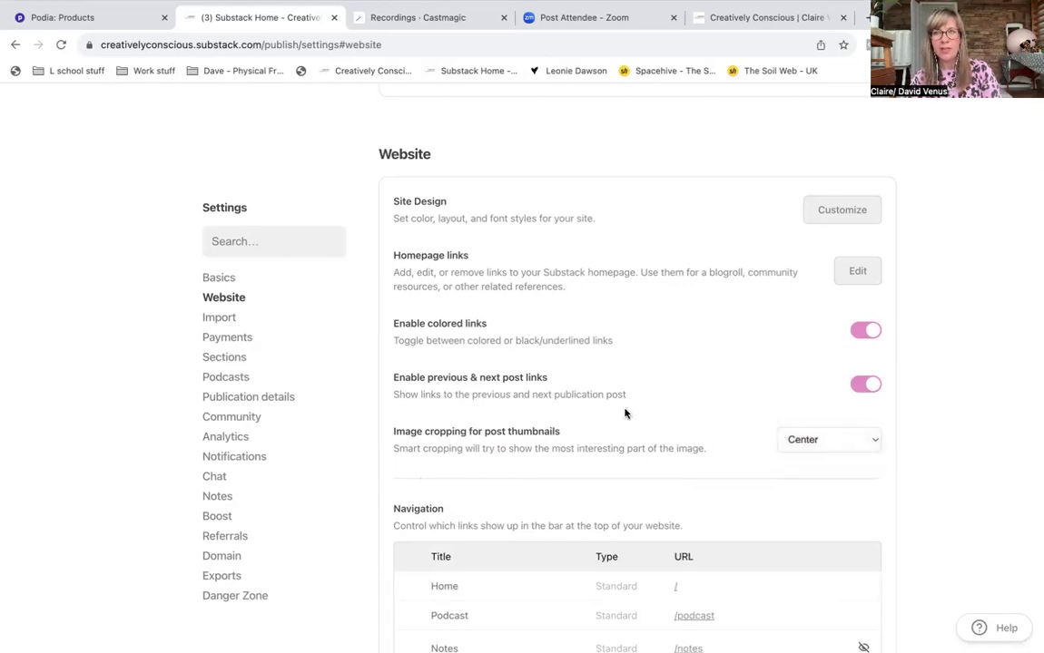
scroll(625, 414, "down", 4)
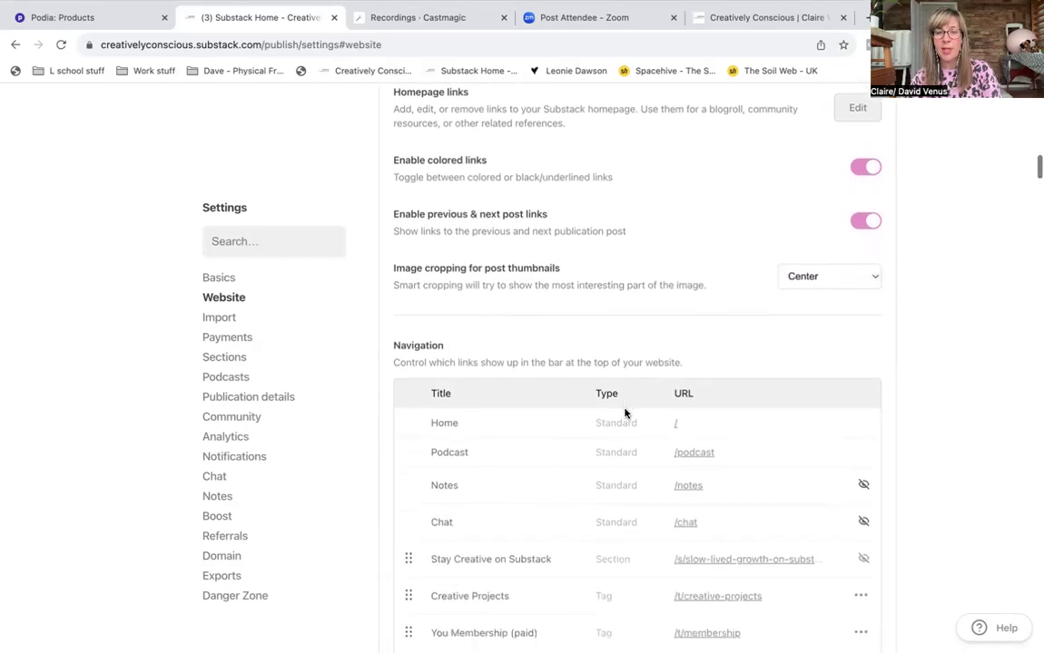
scroll(624, 414, "down", 3)
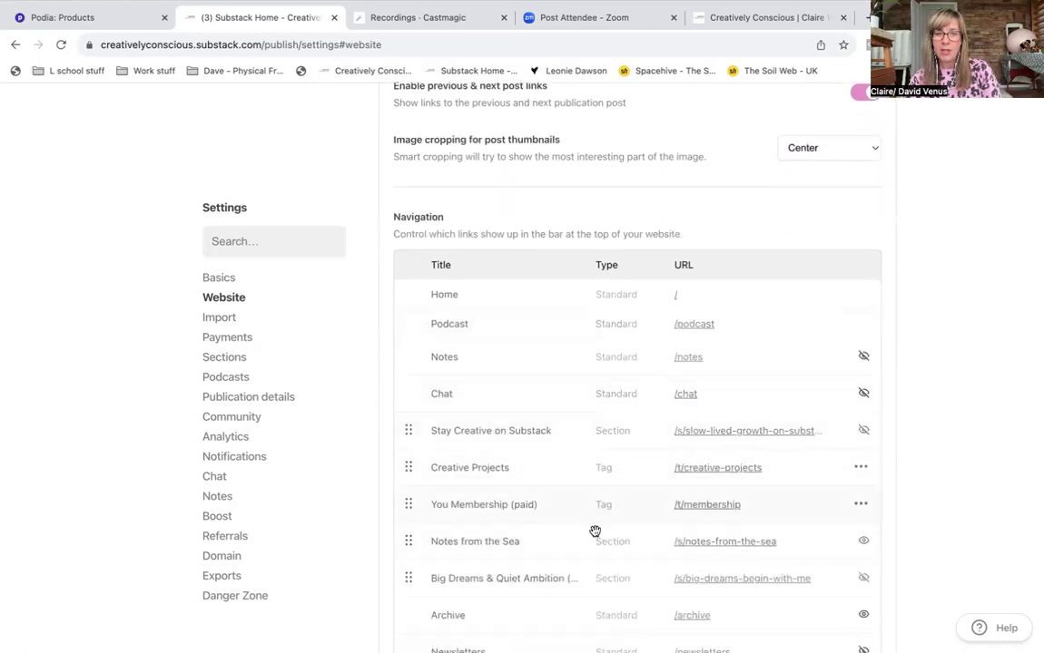
Move Notes from the Sea above Stay Creative on Substack, with You Membership (paid) right after it.
left_click(717, 17)
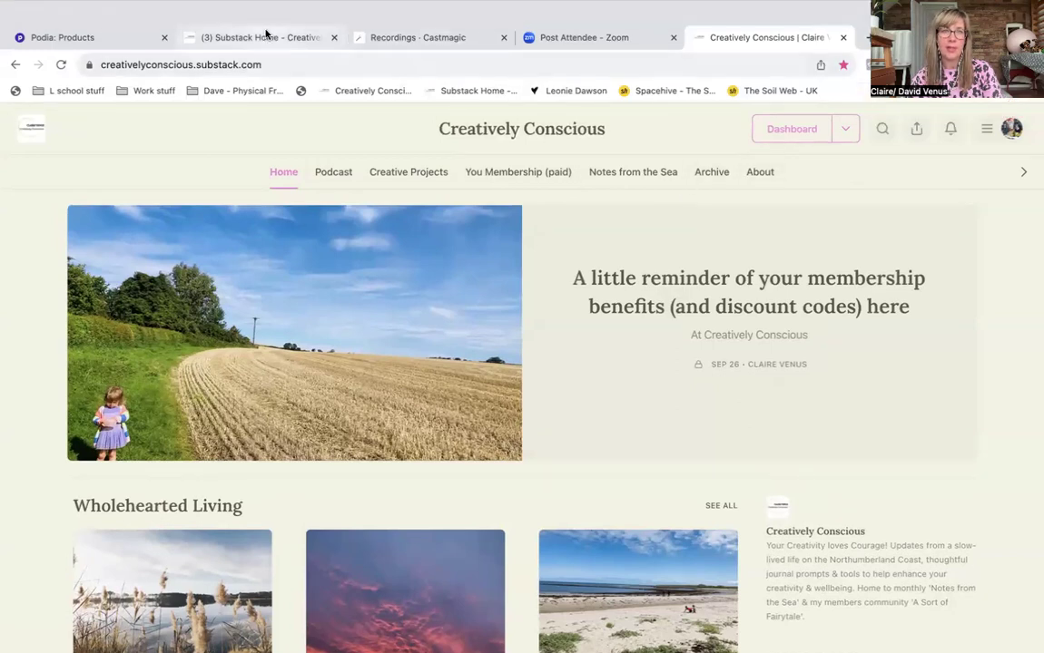
left_click(263, 17)
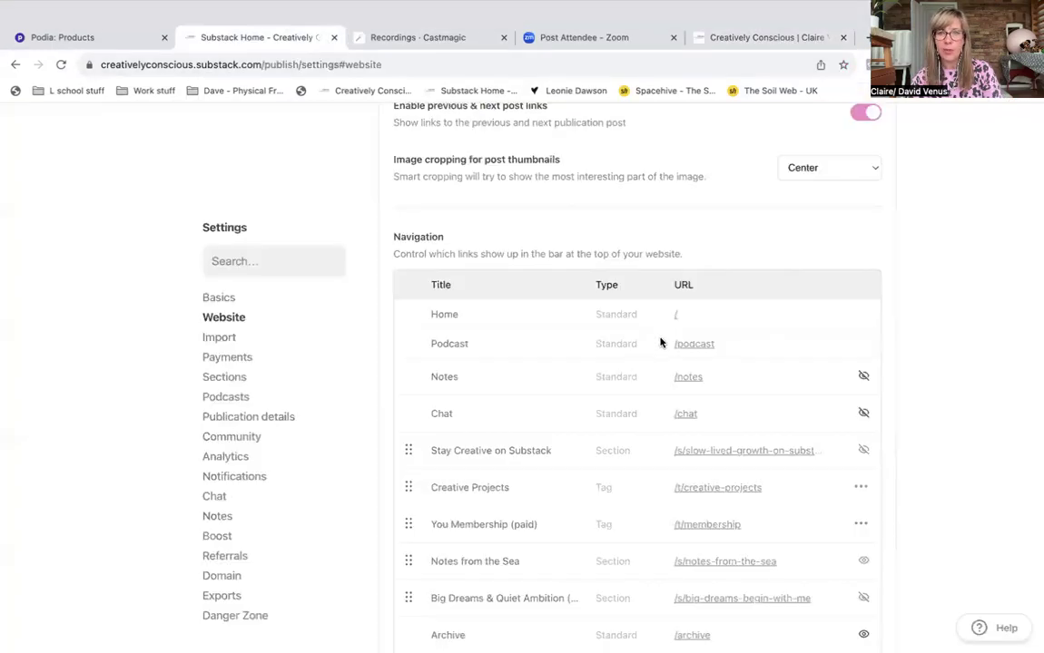
scroll(545, 458, "down", 1)
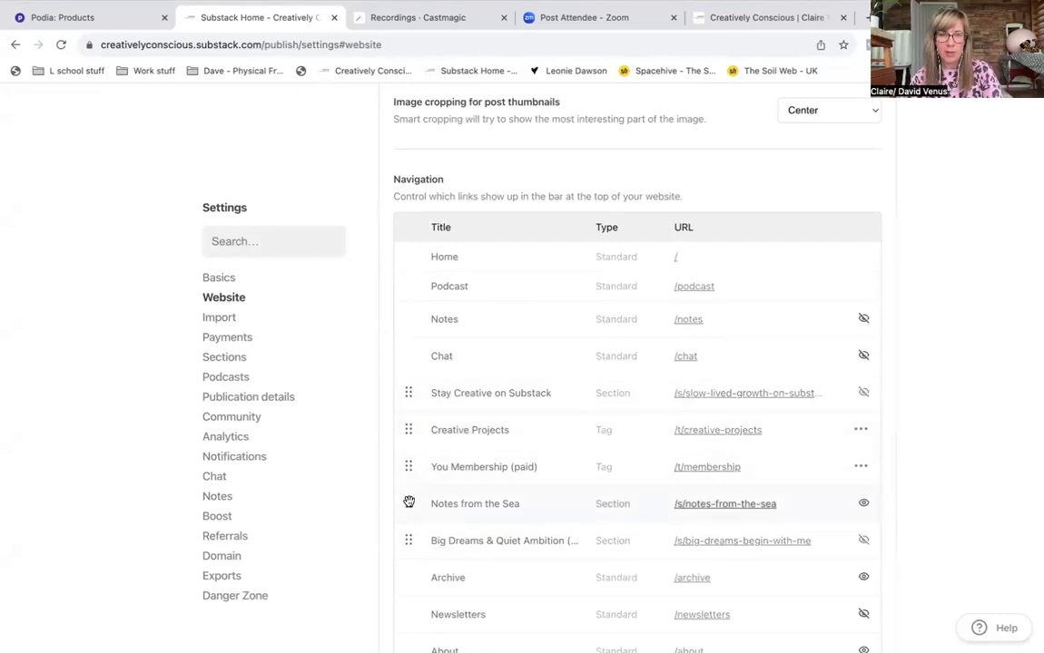
left_click_drag(409, 502, 410, 393)
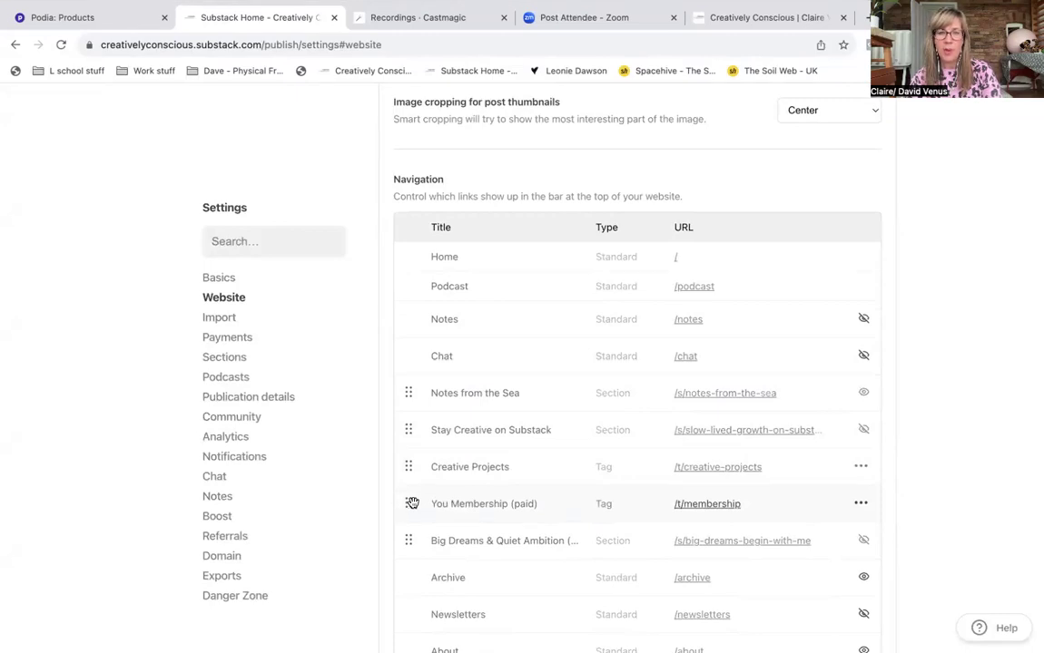
left_click_drag(406, 503, 410, 428)
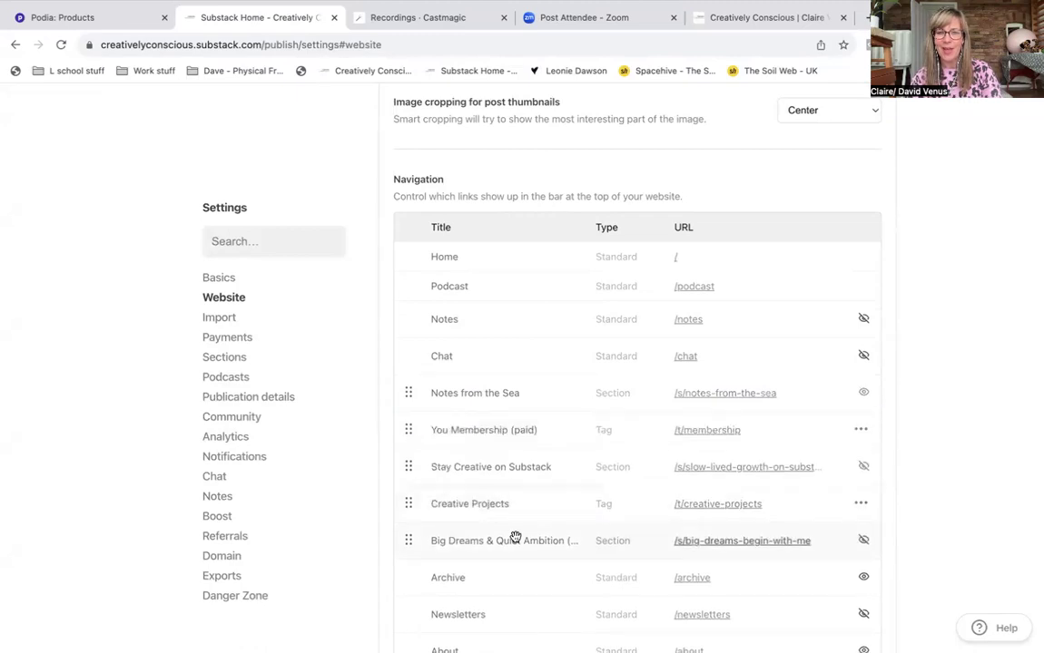
scroll(611, 463, "up", 5)
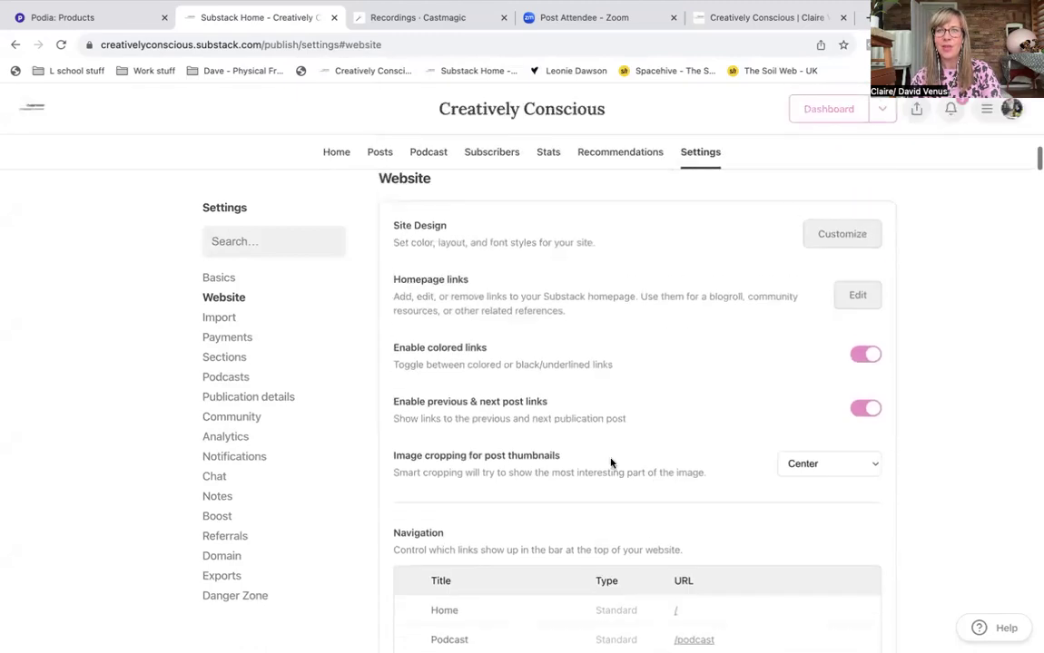
Reload the live homepage to confirm the new navigation tab order.
left_click(745, 14)
left_click(423, 47)
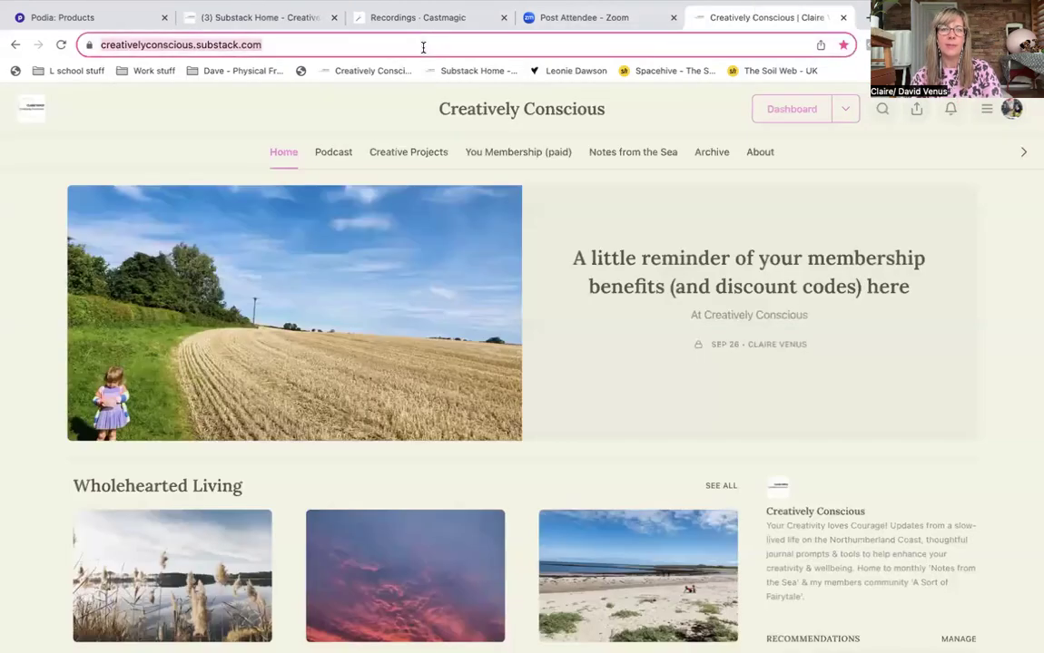
key("Return")
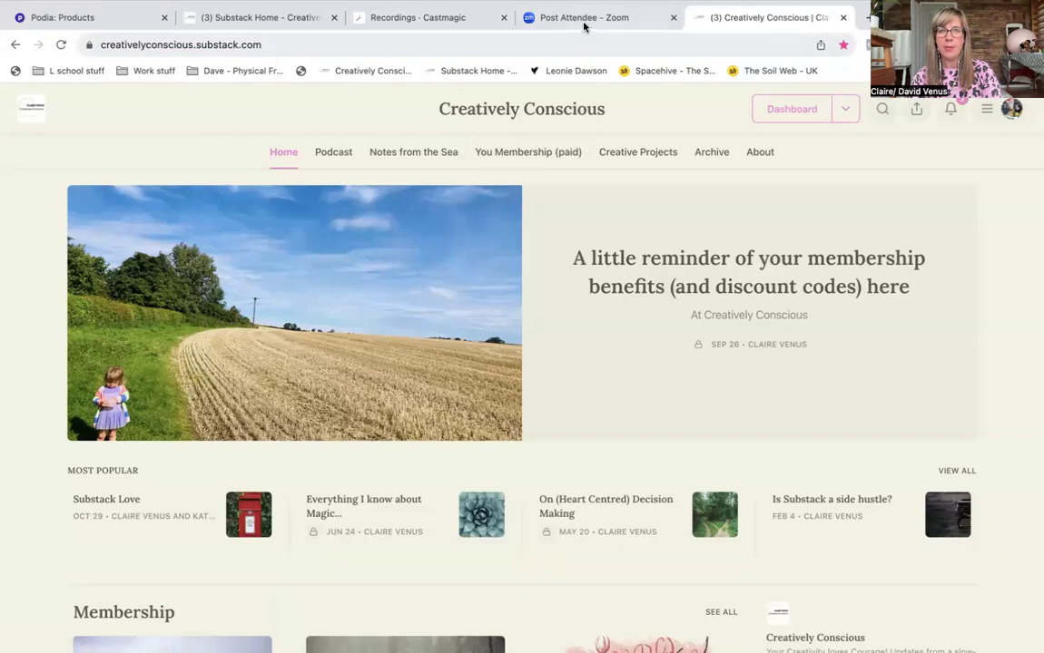
Edit the 'You Membership (paid)' link title to 'Membership (paid)' and save it.
left_click(247, 18)
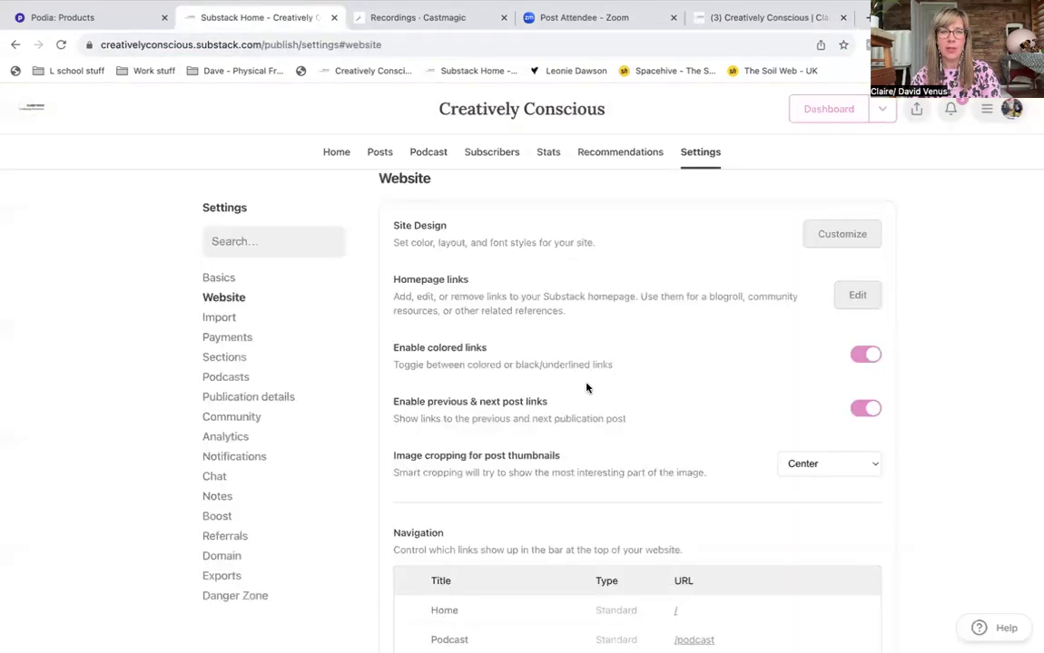
scroll(585, 388, "down", 5)
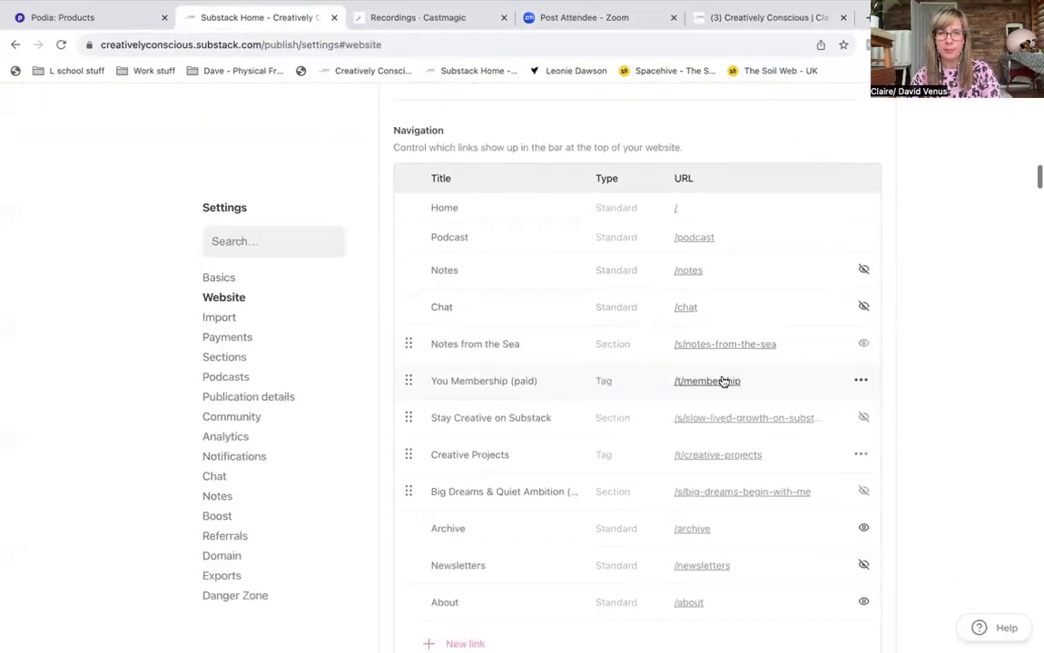
left_click(860, 380)
left_click(804, 414)
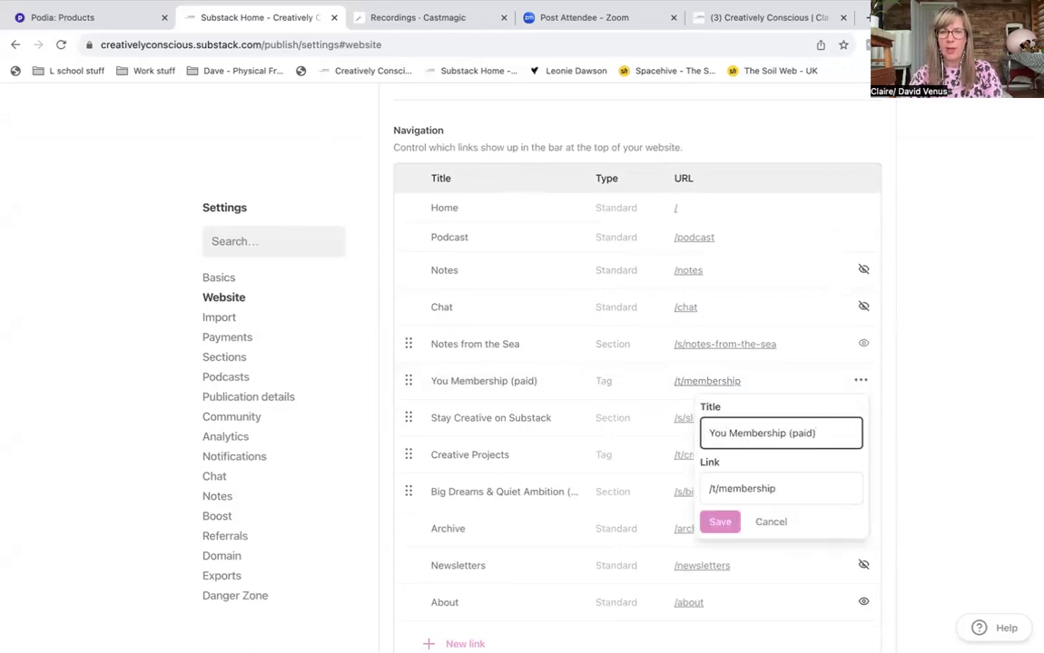
key("BackSpace")
key("BackSpace")
key("BackSpace")
key("BackSpace")
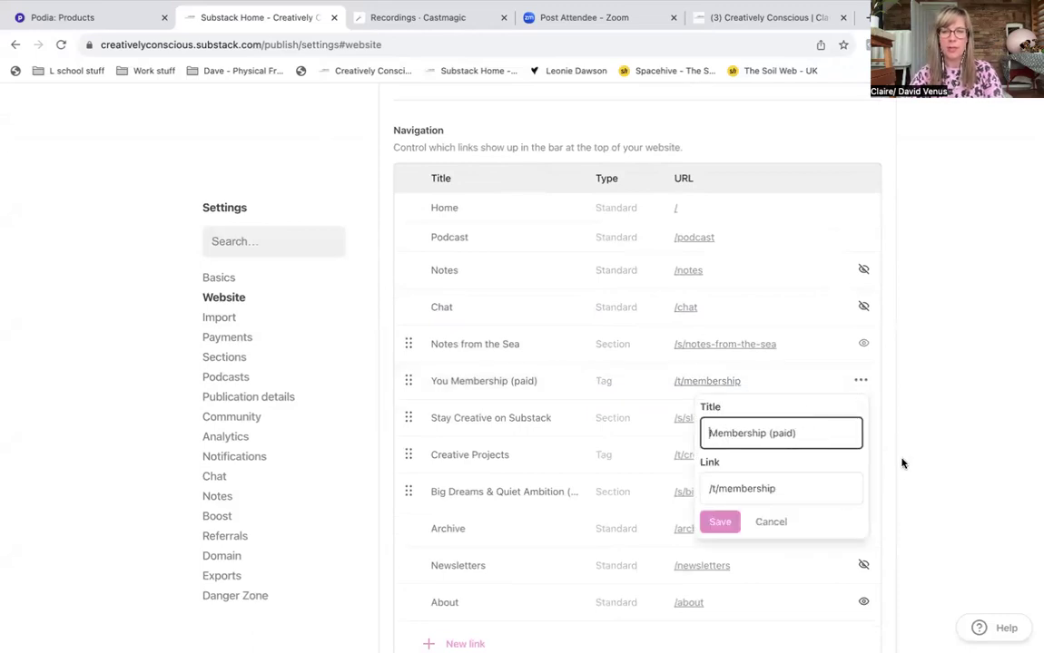
left_click(719, 522)
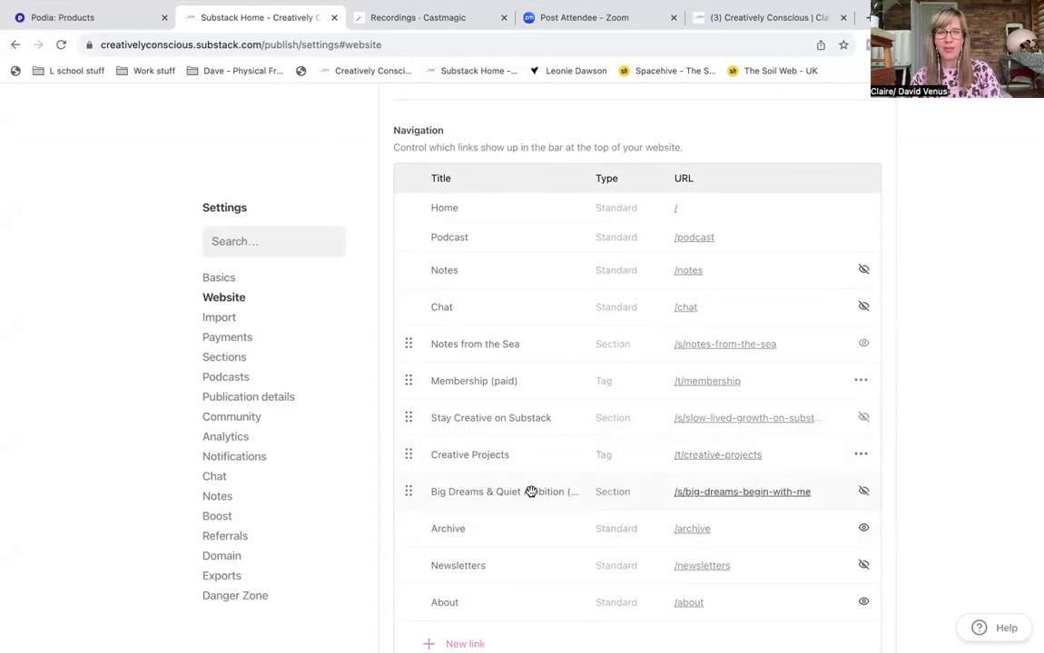
Review the Navigation table, then return to the live Creatively Conscious homepage.
scroll(531, 491, "down", 1)
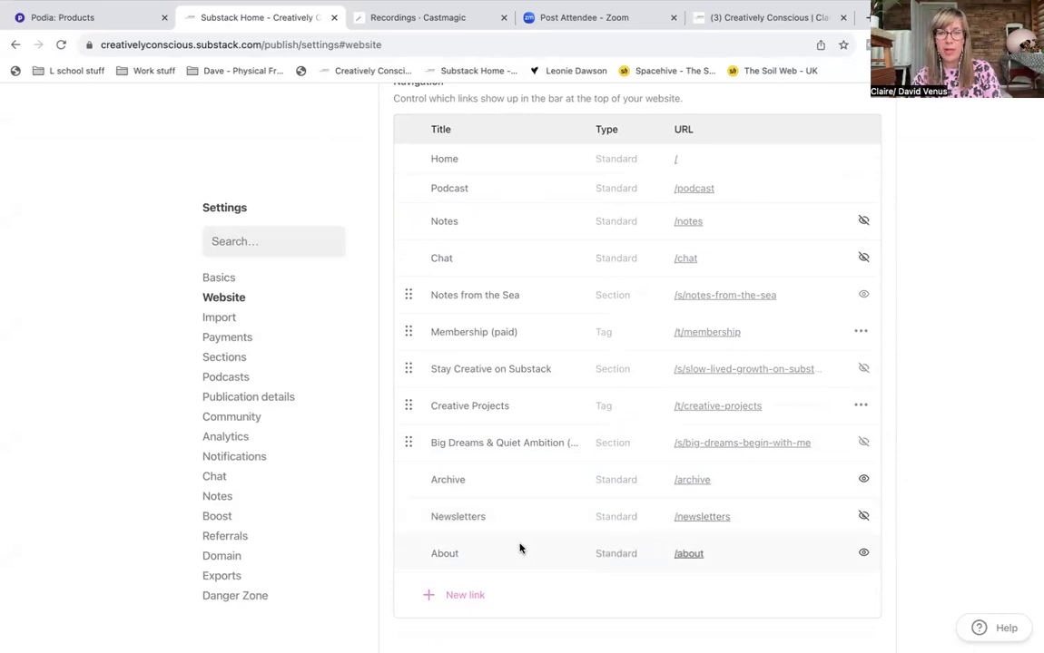
scroll(817, 454, "up", 10)
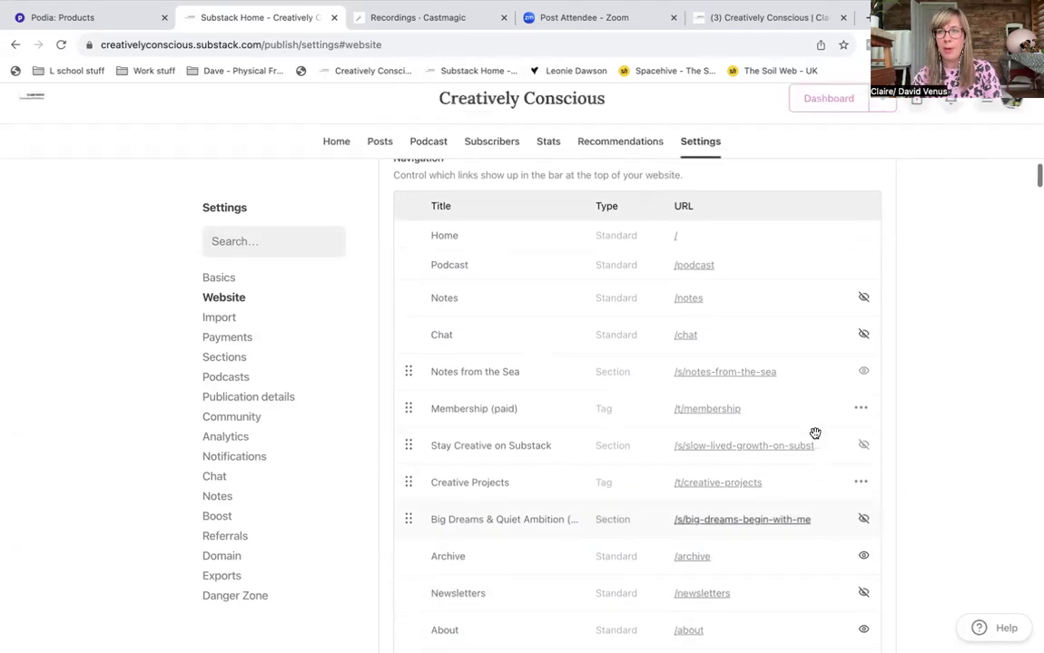
scroll(815, 437, "up", 10)
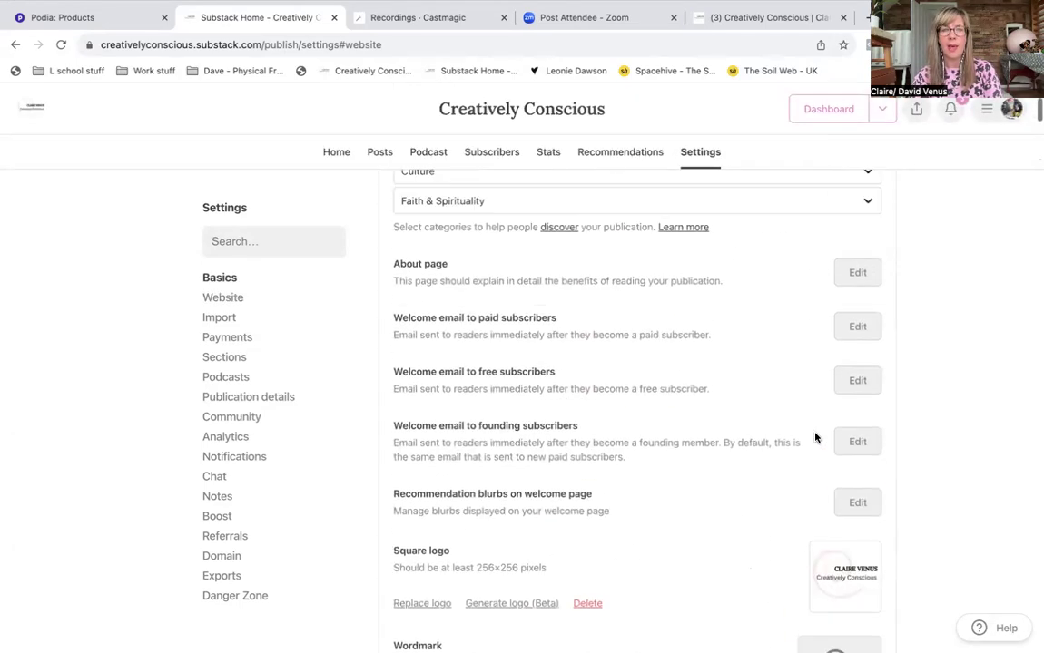
left_click(737, 19)
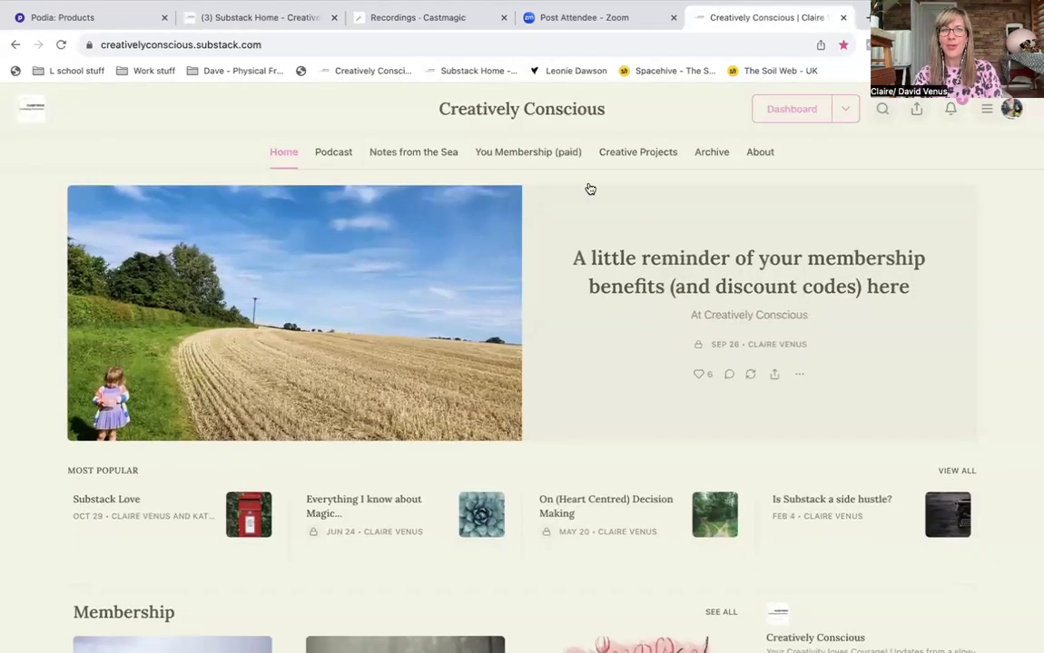
Reload the homepage to show the 'Membership (paid)' tab, then scroll through its sections.
left_click(354, 44)
key("Return")
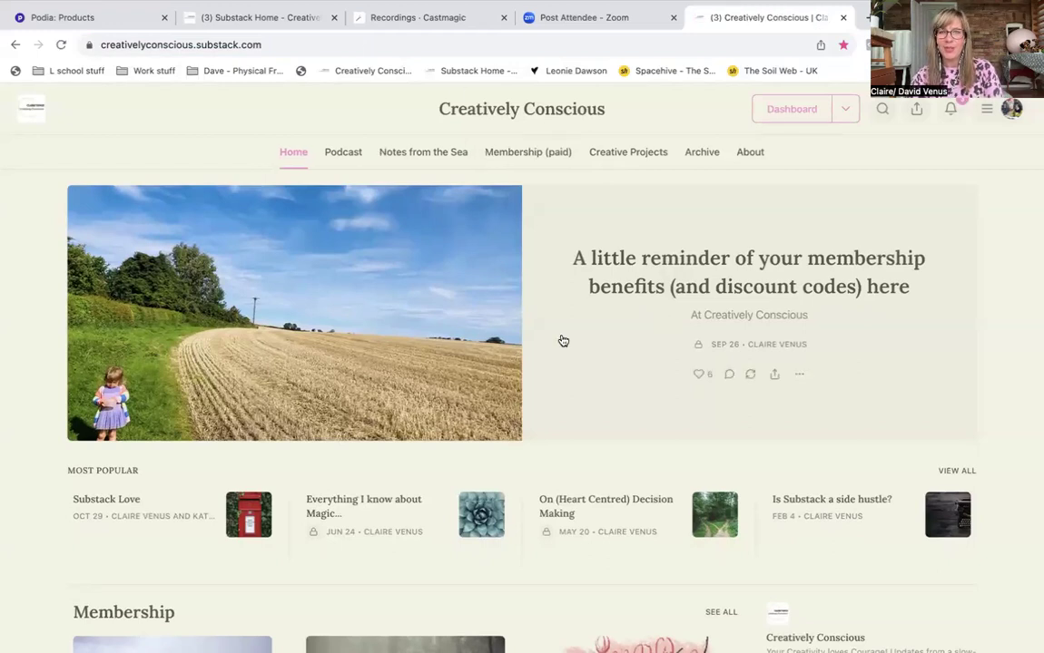
scroll(563, 340, "down", 6)
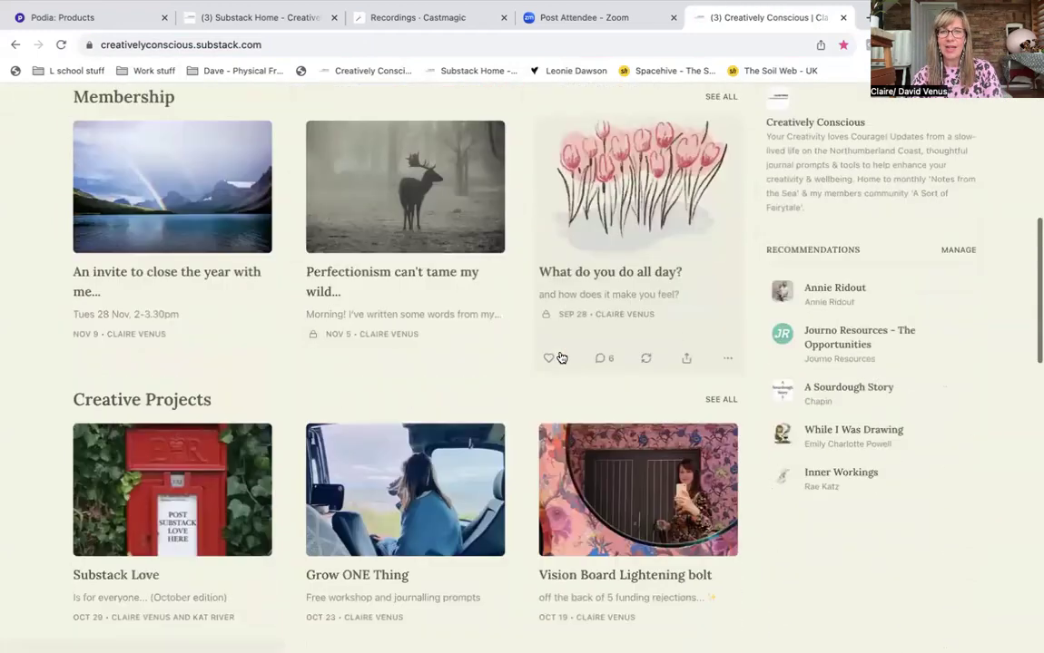
scroll(560, 357, "down", 6)
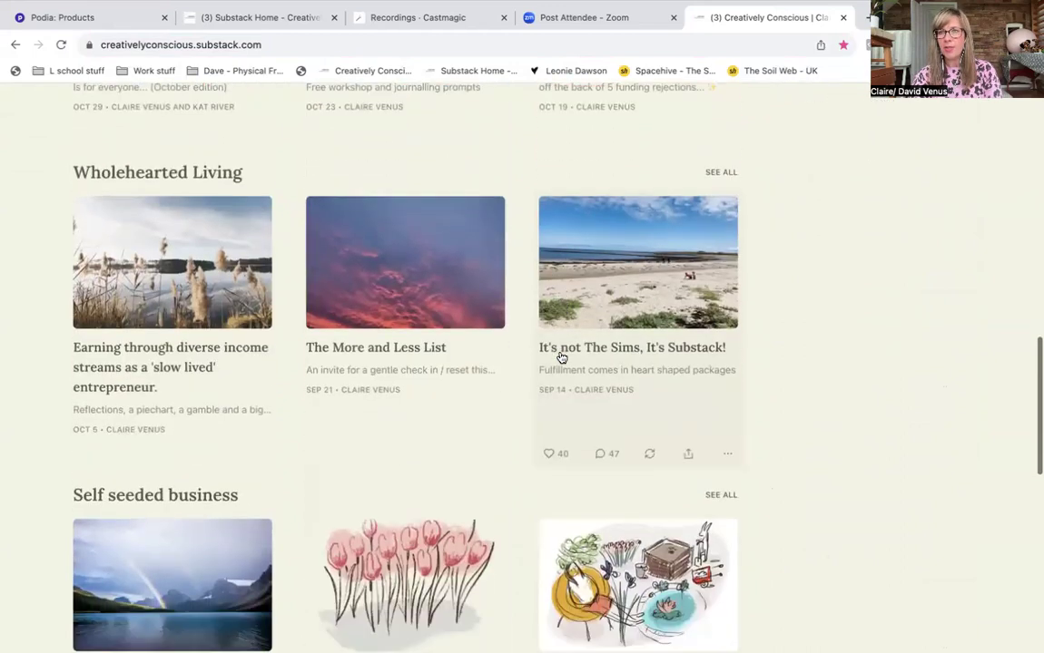
scroll(561, 358, "down", 6)
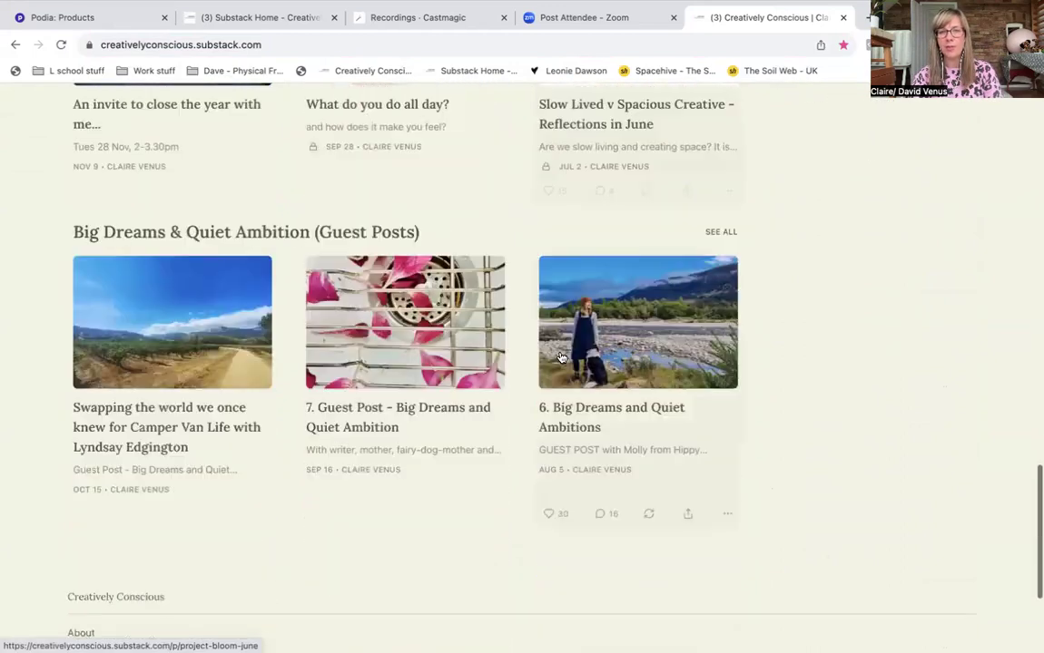
scroll(561, 358, "up", 15)
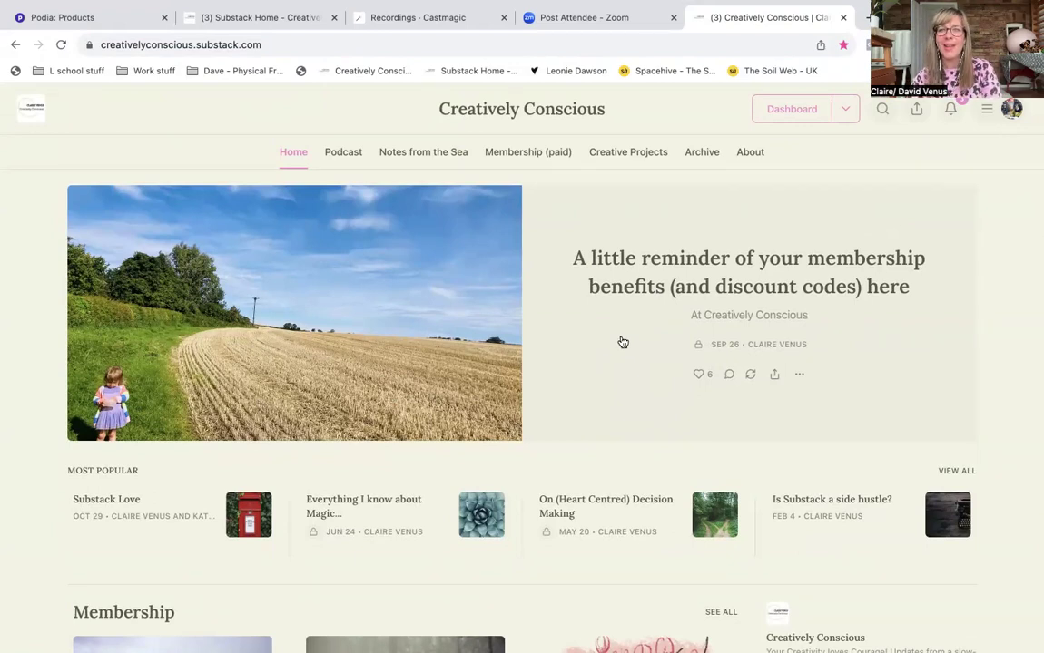
mouse_move(700, 2)
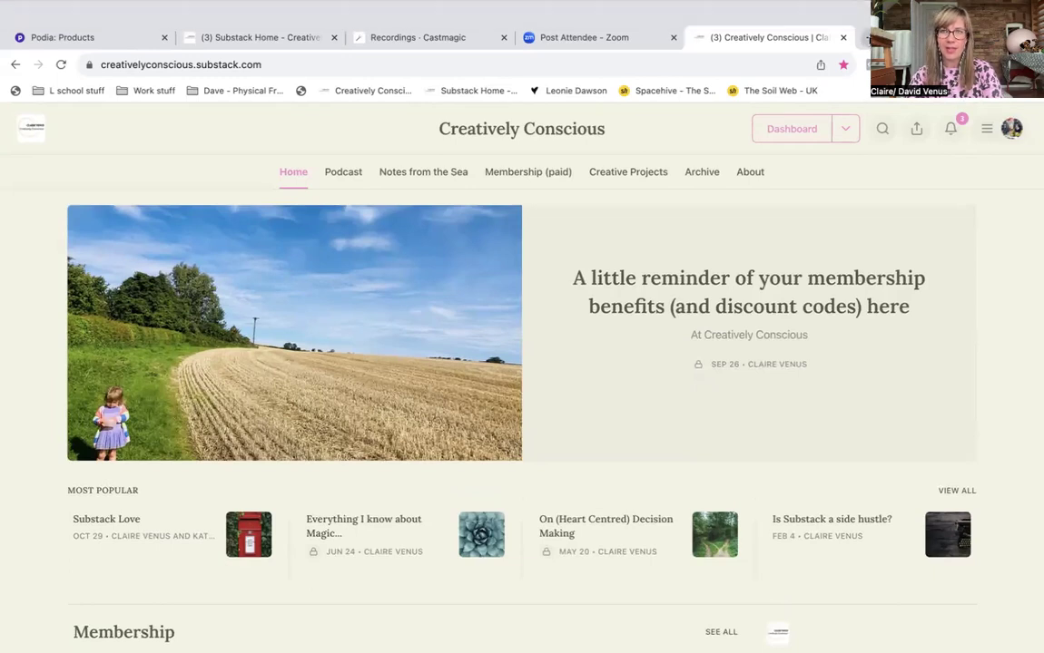
Open sparkleon.substack.com in a new tab and scroll through its Membership Sparkles and Recent posts sections.
left_click(868, 44)
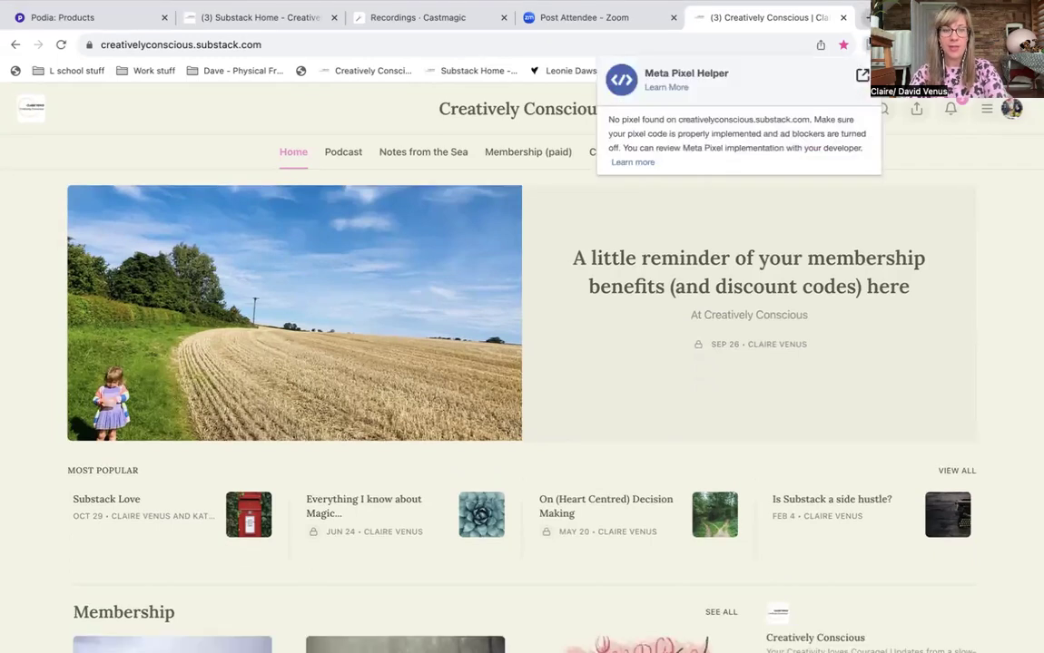
left_click(867, 20)
type("spark")
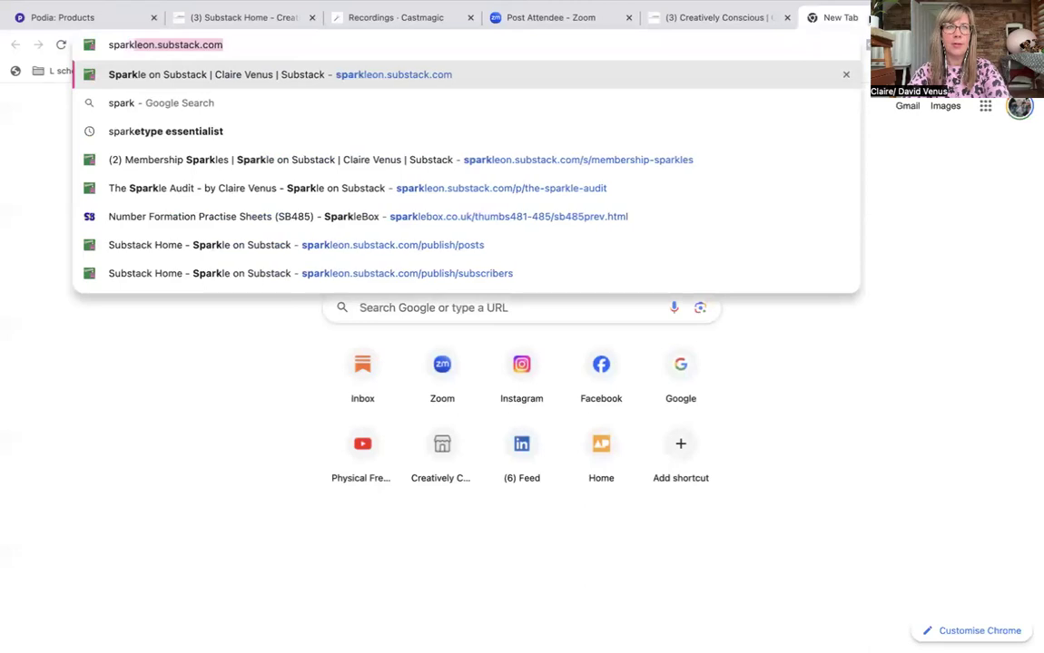
key("Return")
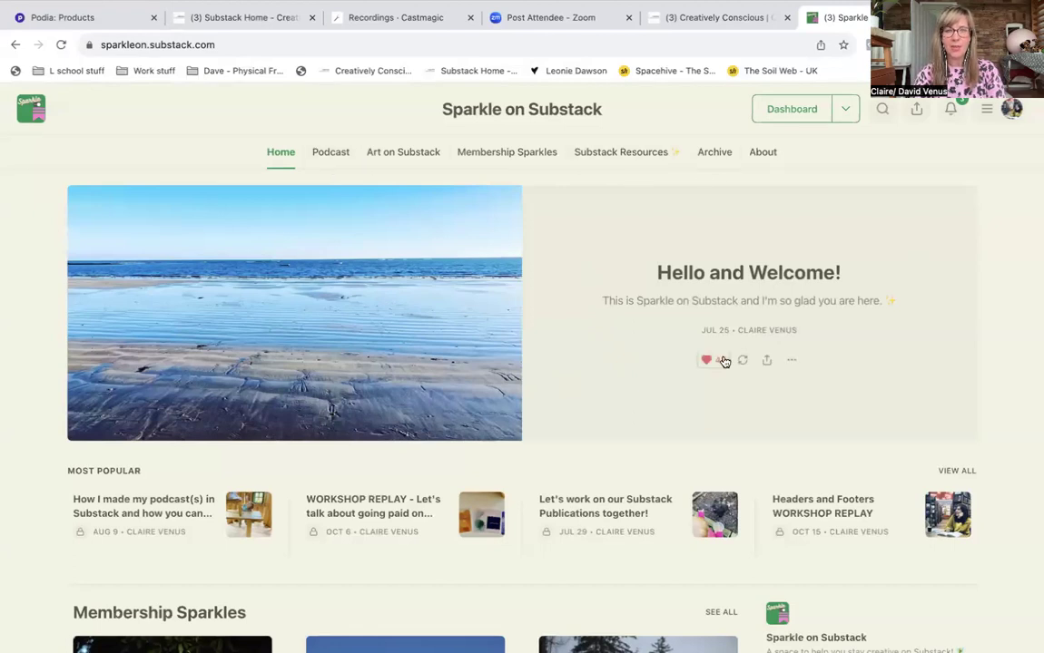
scroll(724, 362, "down", 3)
scroll(944, 374, "down", 6)
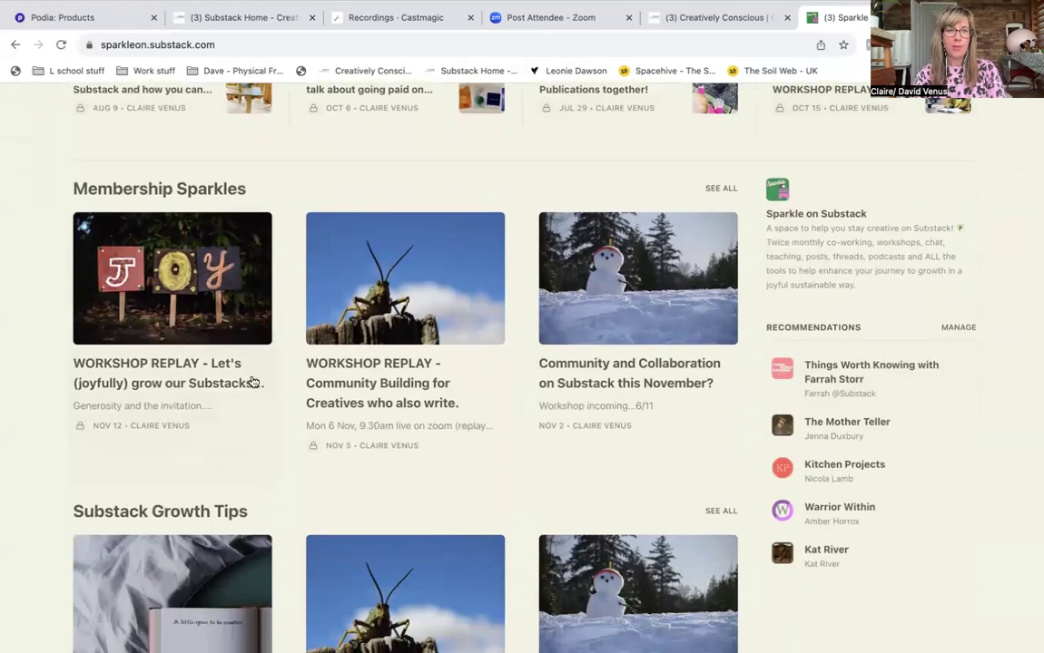
scroll(251, 378, "down", 6)
scroll(270, 363, "down", 8)
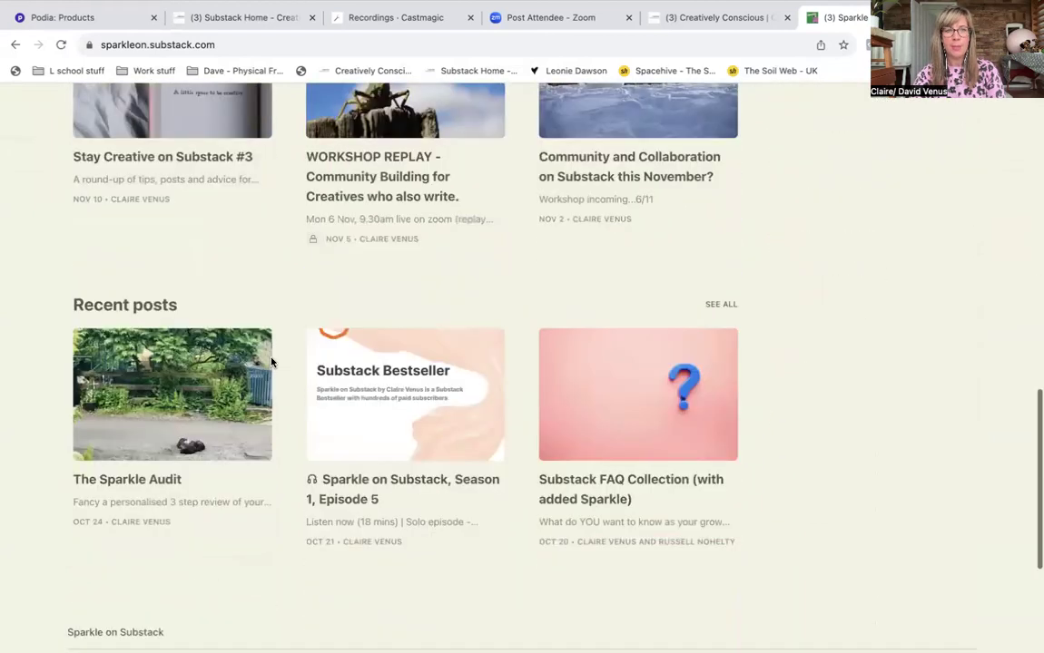
scroll(272, 363, "down", 3)
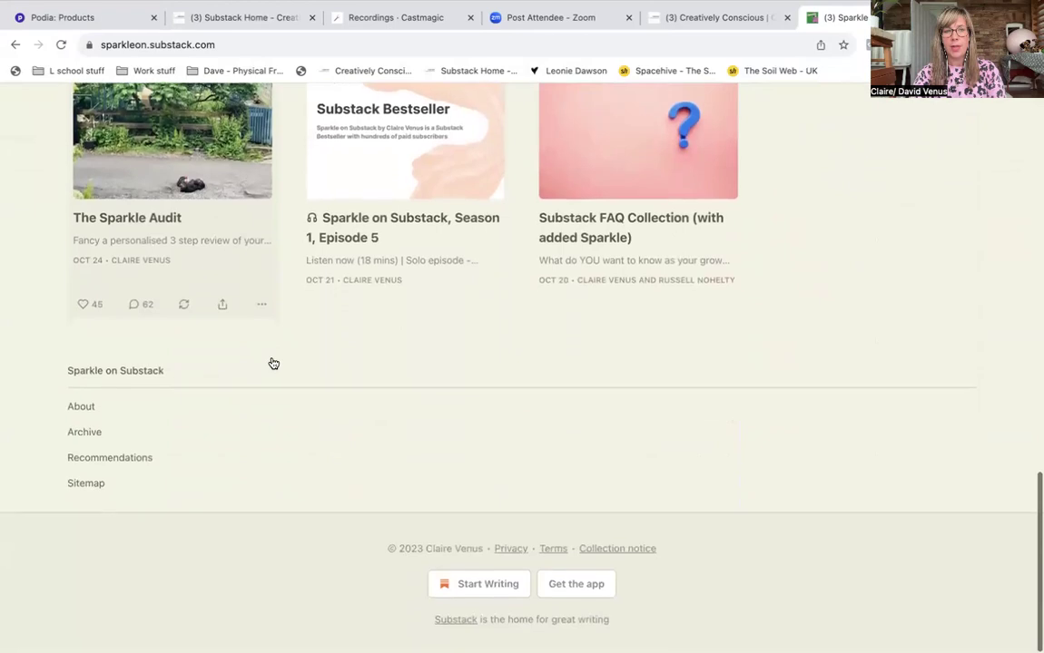
scroll(272, 363, "up", 20)
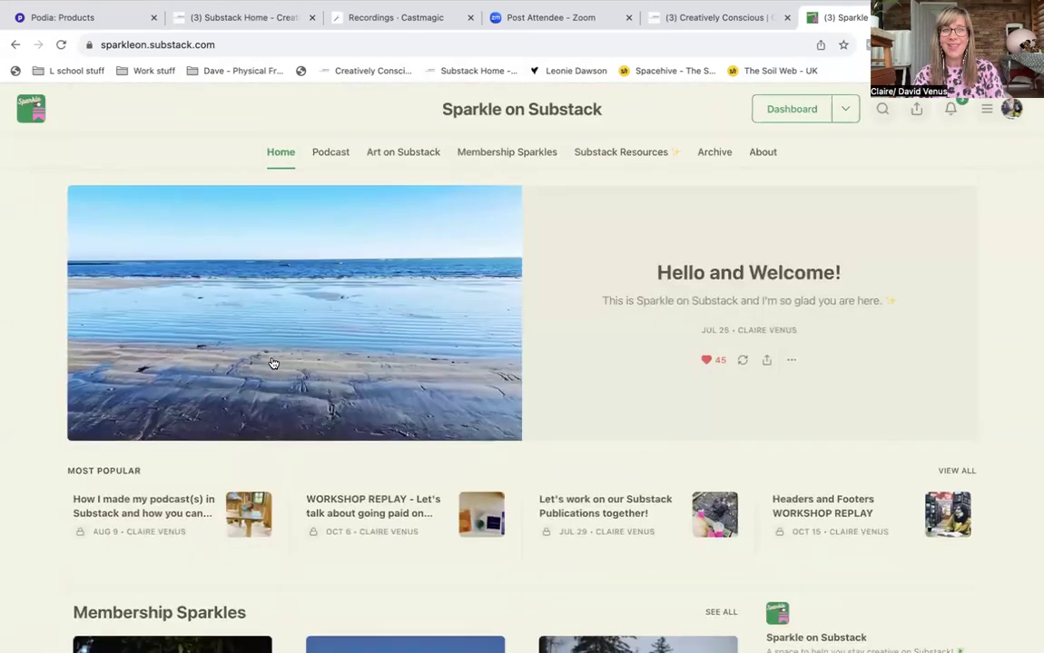